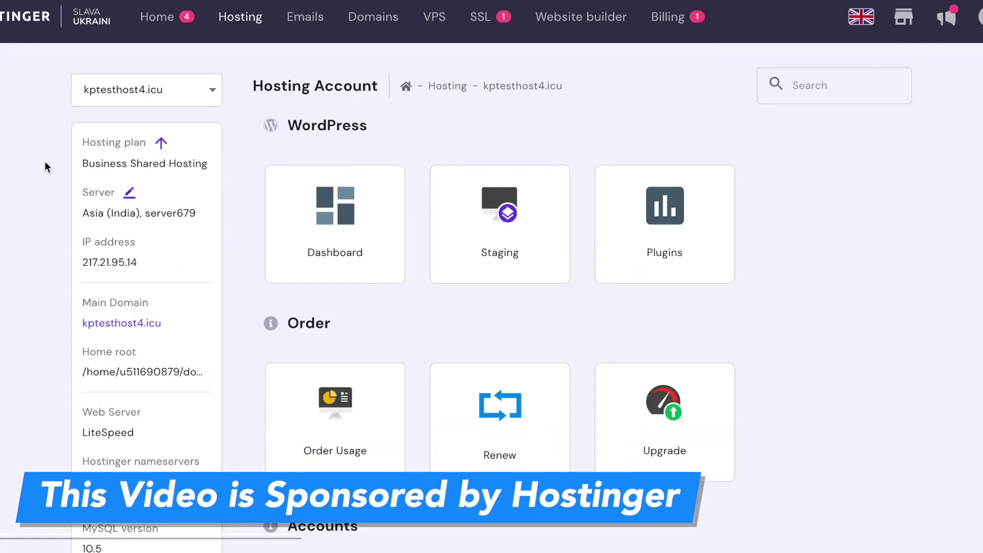
- Open the hPanel WordPress Dashboard for the kptesthost4.icu site
scroll(347, 268, down, 1)
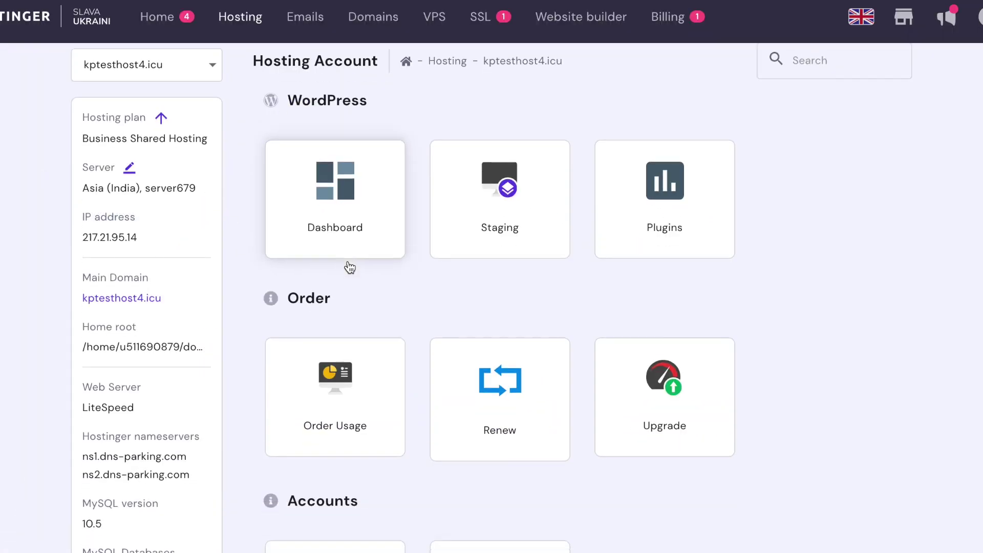
click(355, 195)
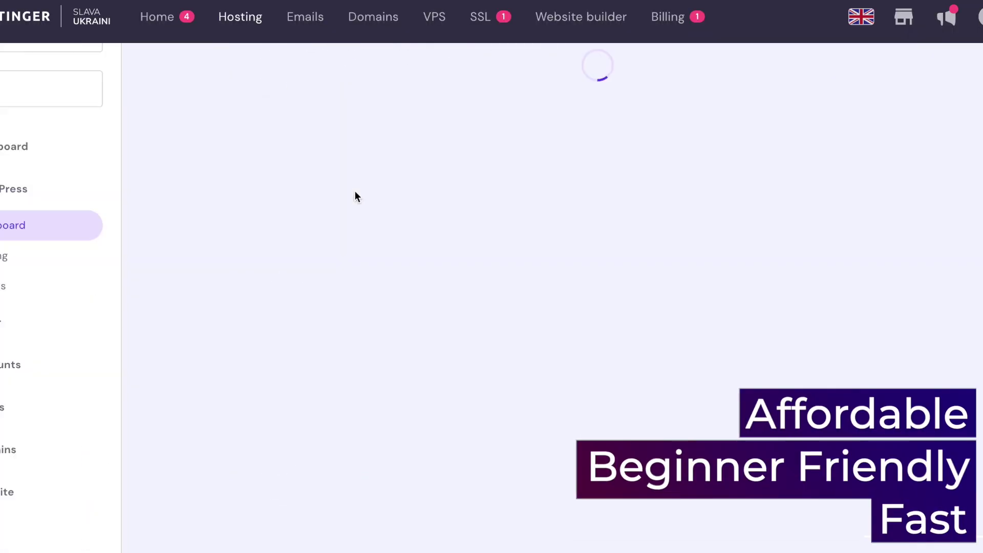
scroll(302, 303, down, 1)
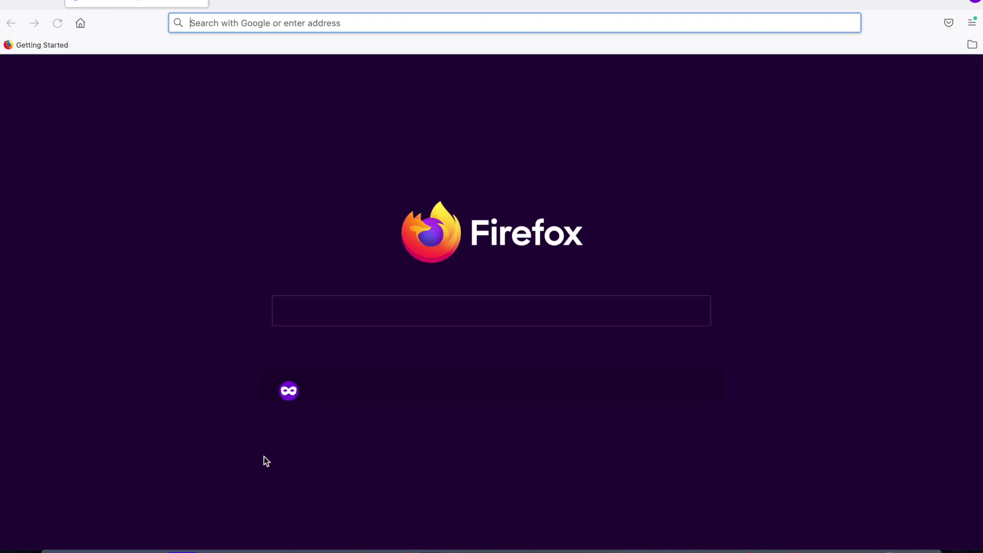
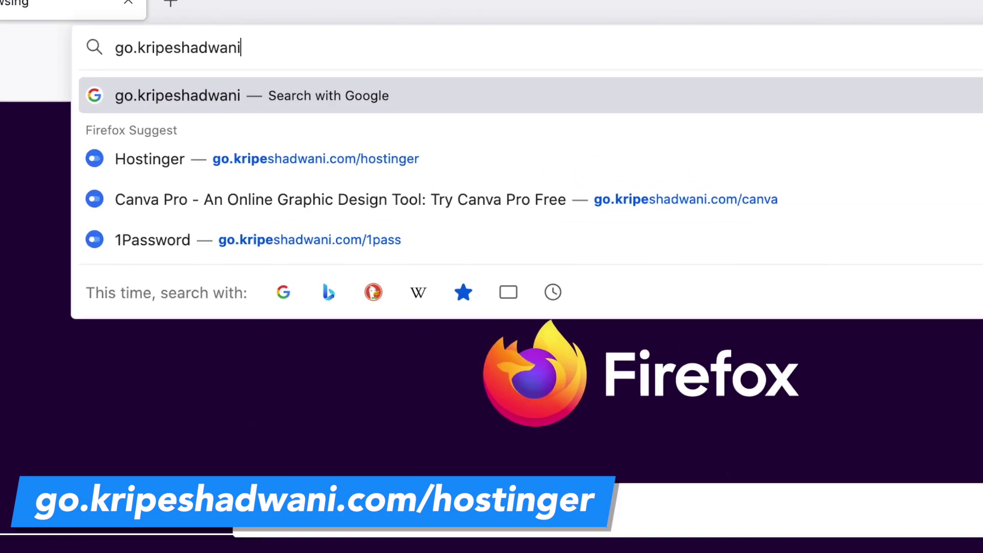
- Load the Hostinger referral link and apply the discount coupon code at checkout
key(Return)
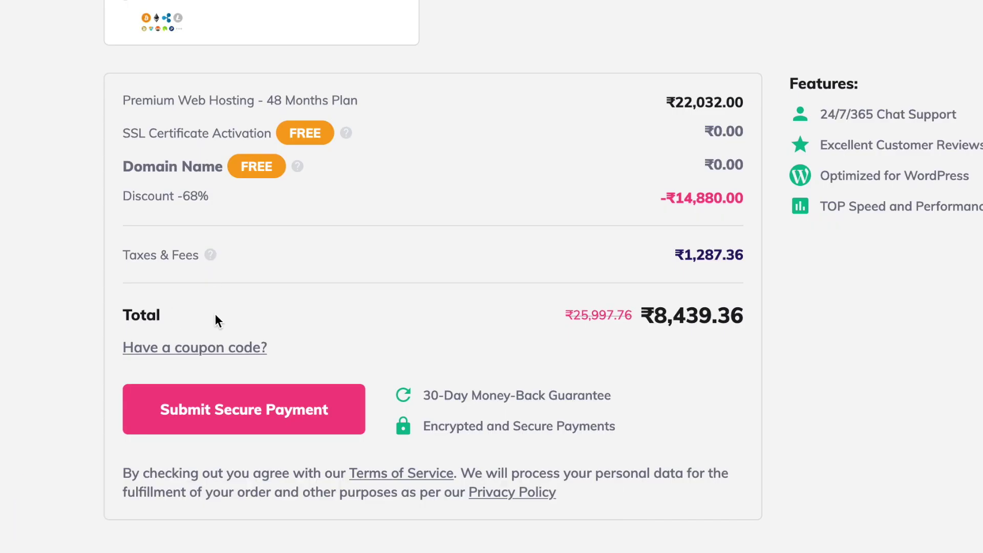
click(218, 347)
text(KRIPESH)
click(465, 372)
- Expand the course's Initial Setup and WordPress Setup lesson sections
scroll(467, 380, down, 1)
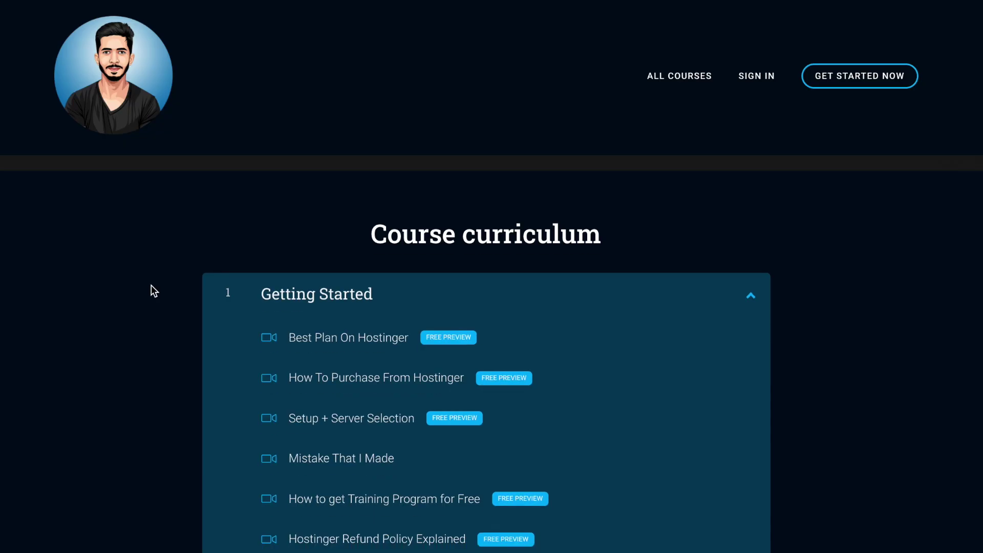
scroll(152, 284, down, 2)
click(737, 479)
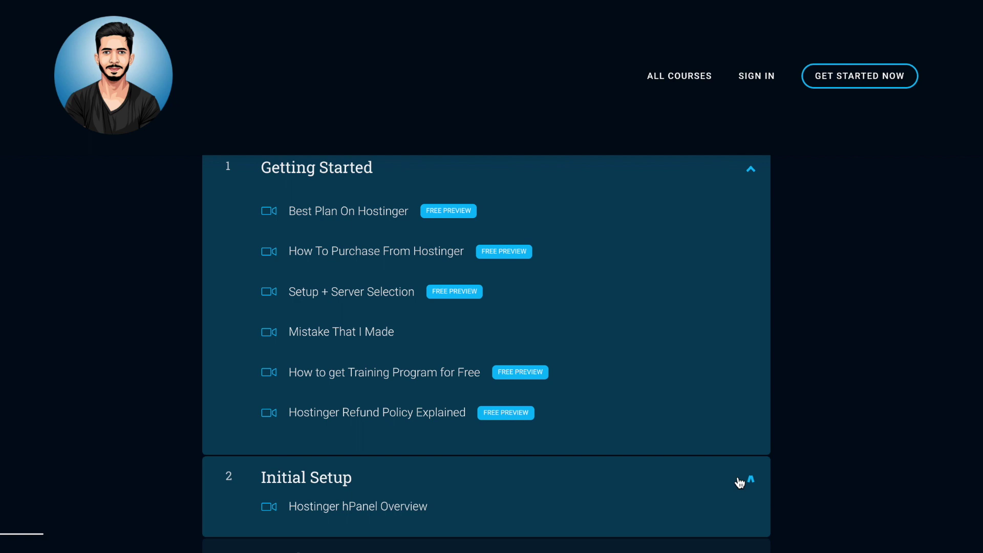
click(501, 411)
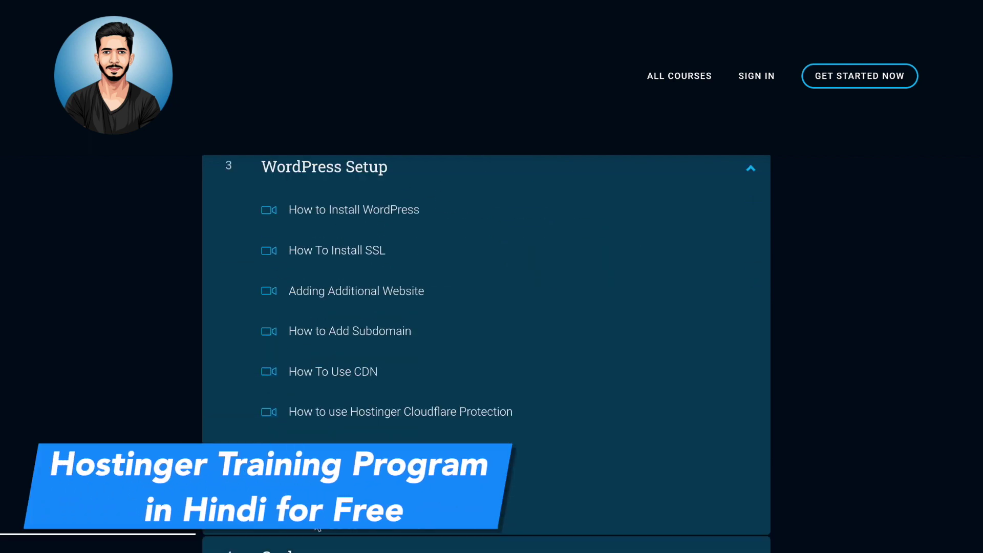
scroll(176, 430, down, 6)
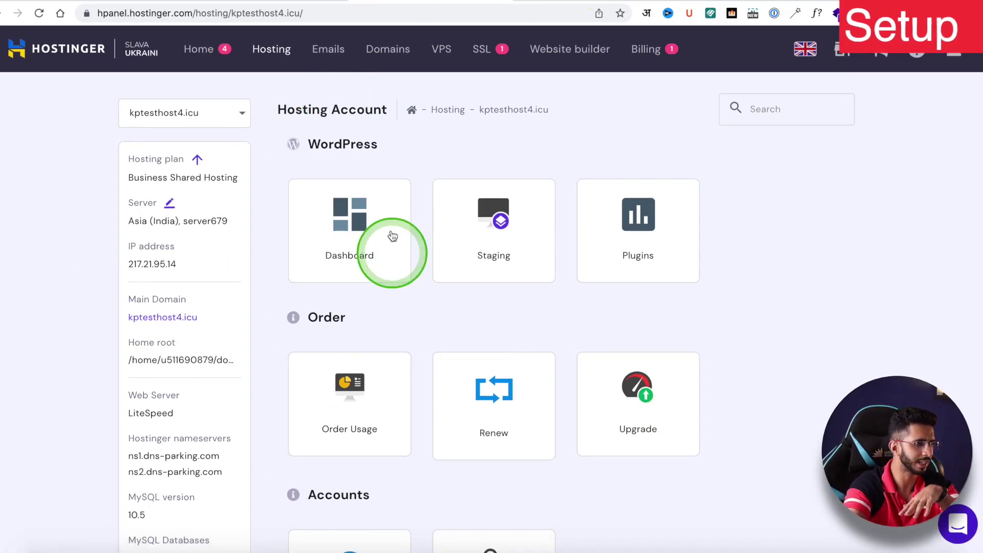
- Enter the kptesthost4.icu WordPress admin and launch the iThemes Security Setup wizard
click(349, 231)
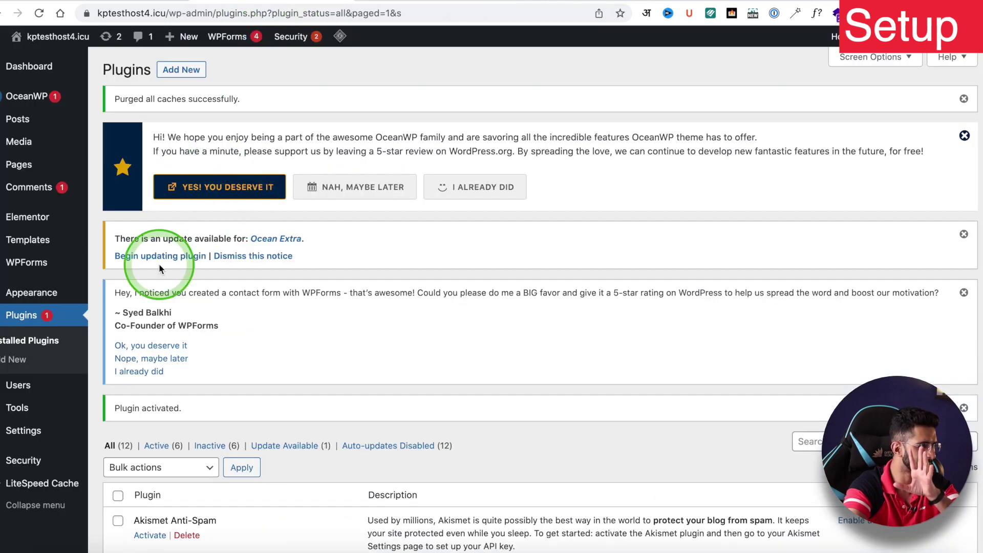
scroll(158, 263, down, 3)
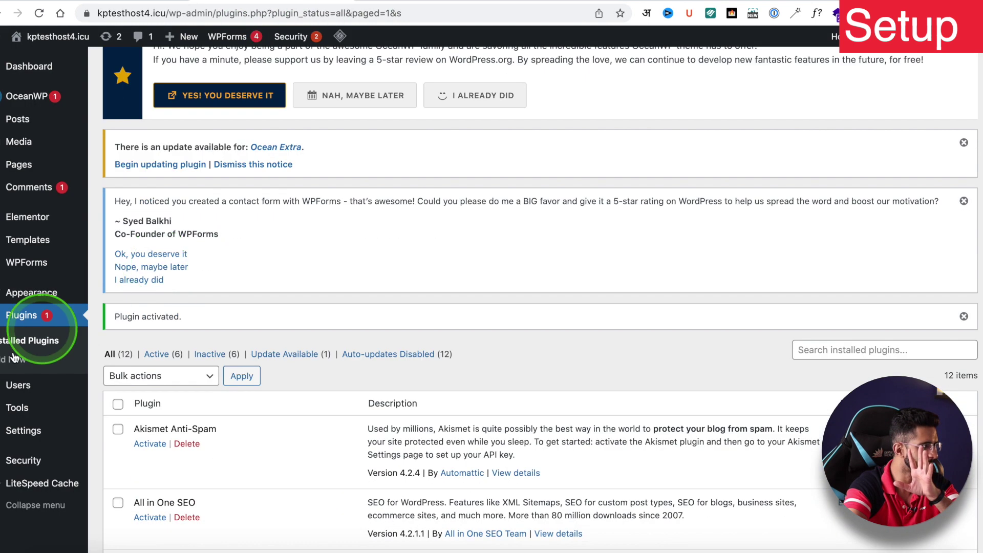
mouse_move(20, 460)
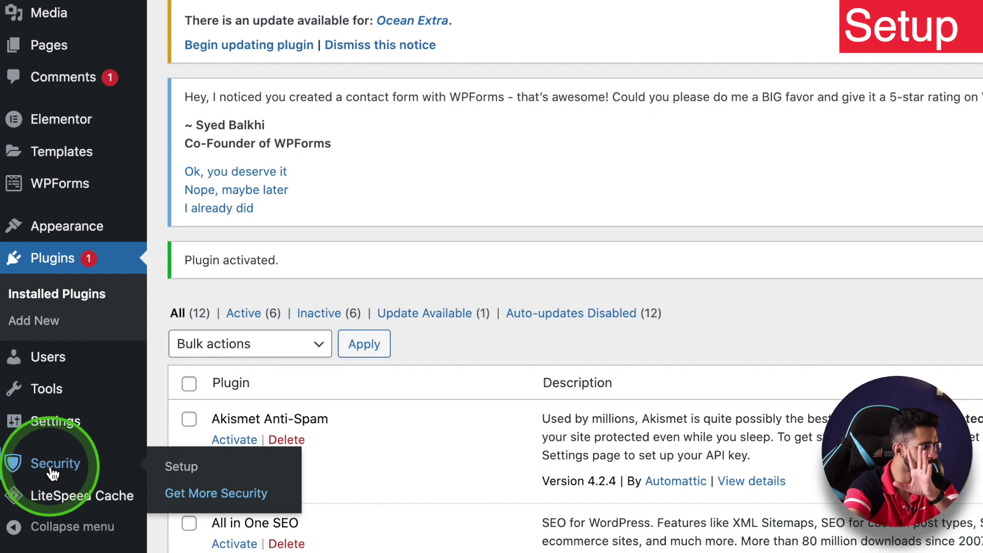
click(177, 466)
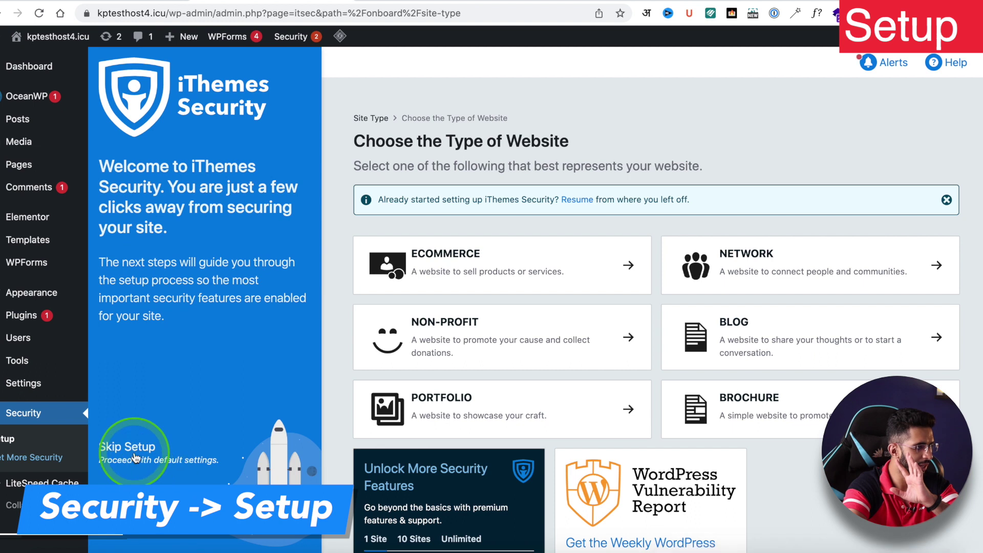
- Skip the site type and keep Two-Factor and brute force protection enabled through Login Security, Lockouts and Utilities
click(134, 457)
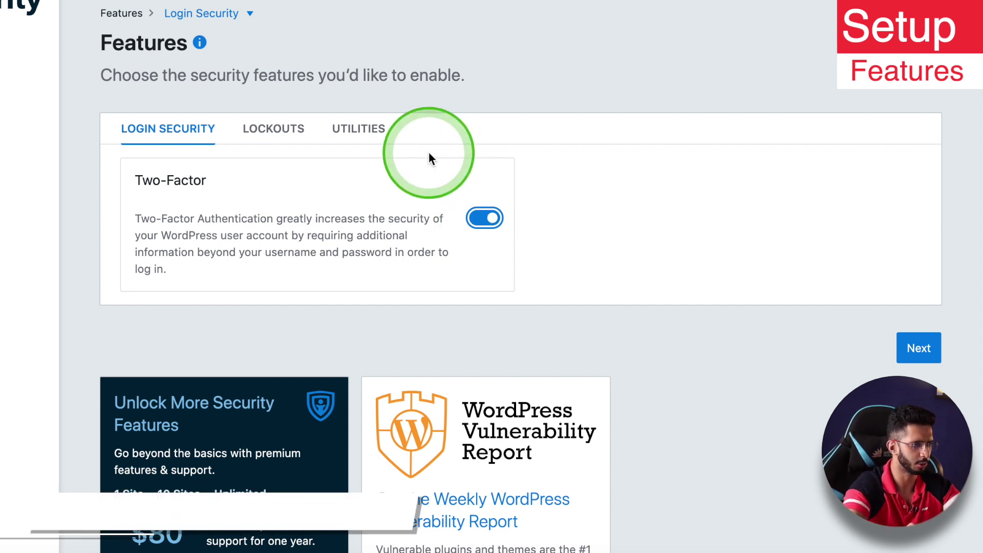
click(919, 354)
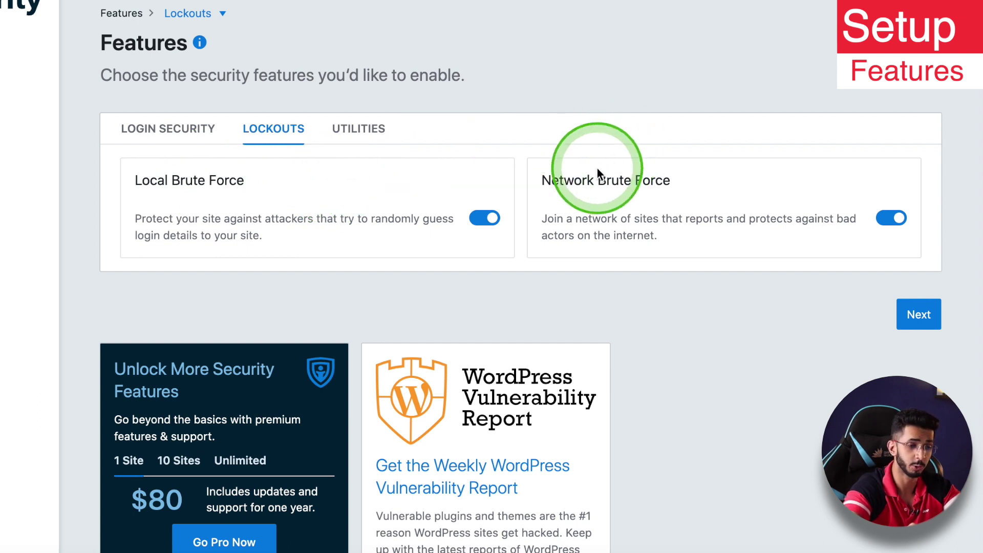
click(927, 317)
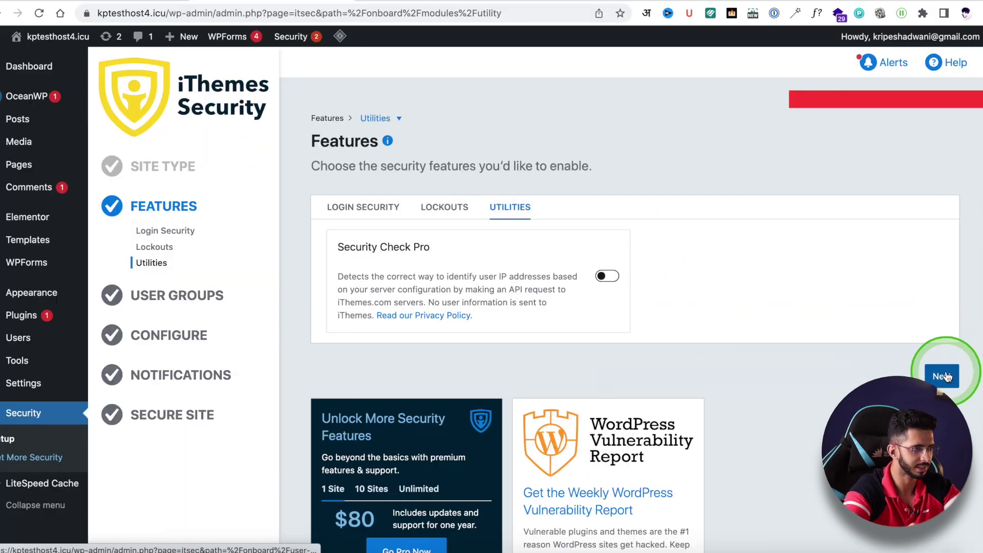
click(919, 348)
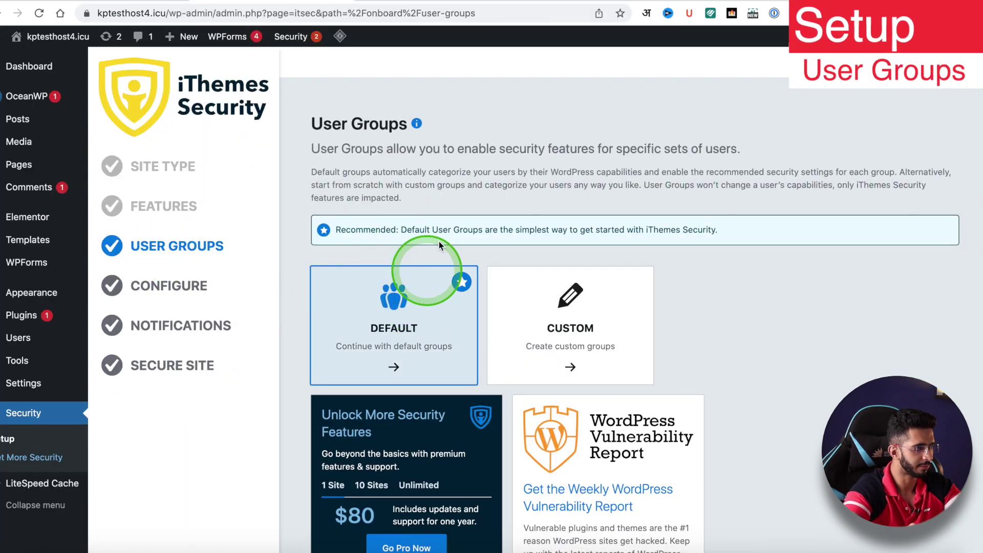
- Keep the Administrators and Editors group defaults and skip the remaining user groups
click(414, 307)
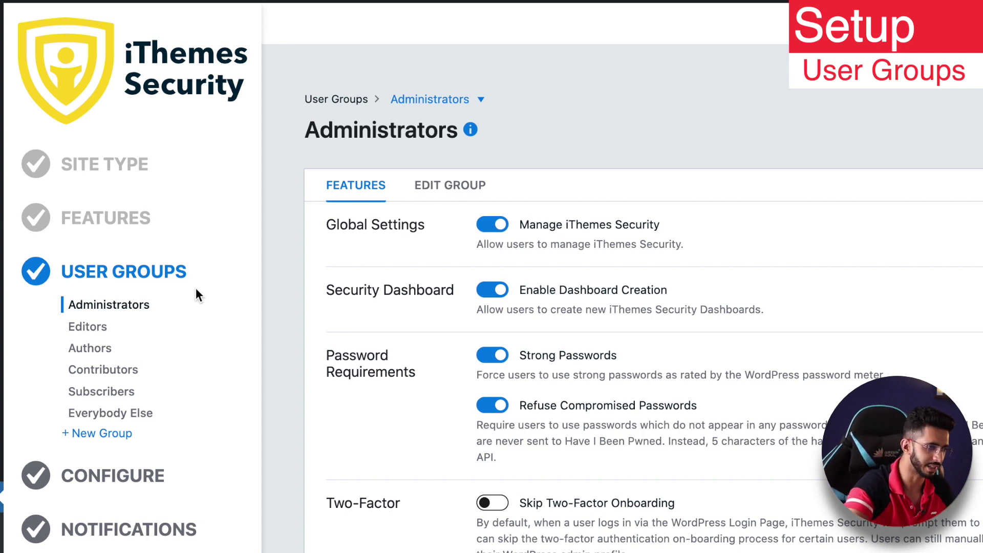
click(121, 311)
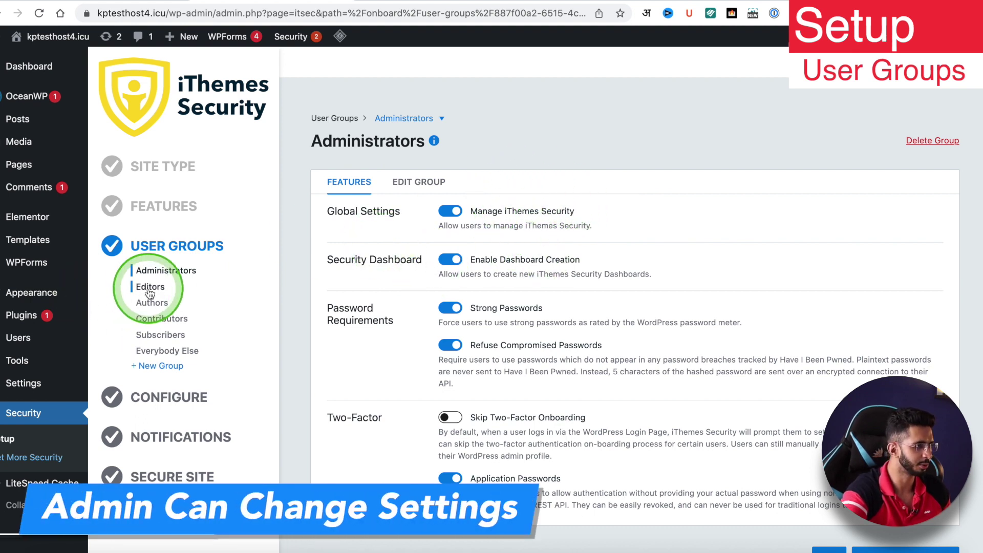
scroll(487, 236, down, 1)
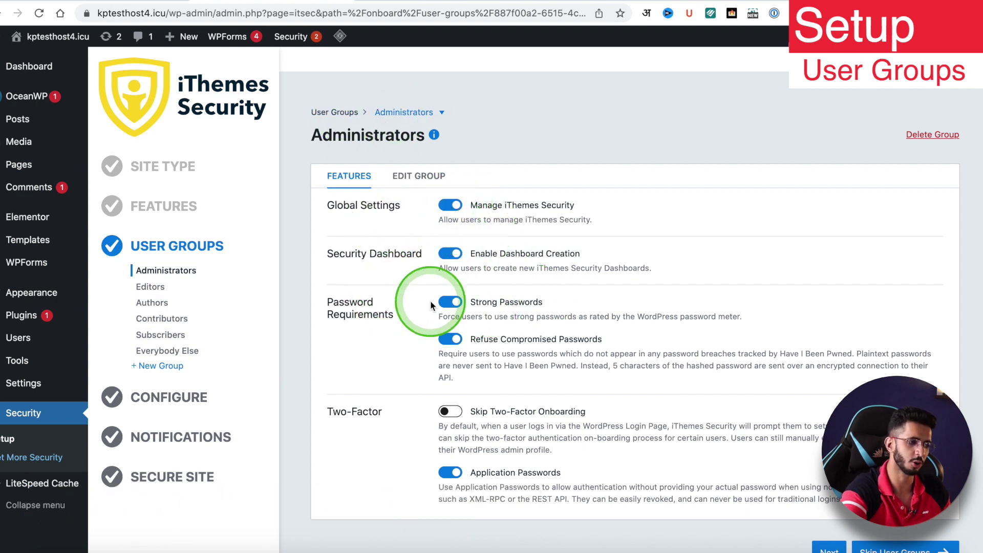
scroll(440, 305, down, 5)
scroll(484, 283, up, 2)
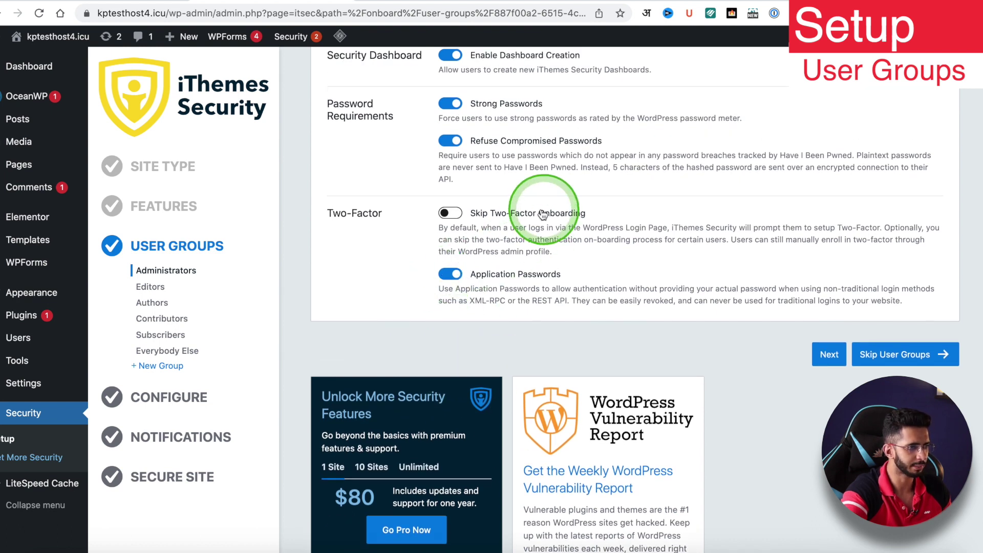
scroll(425, 262, up, 1)
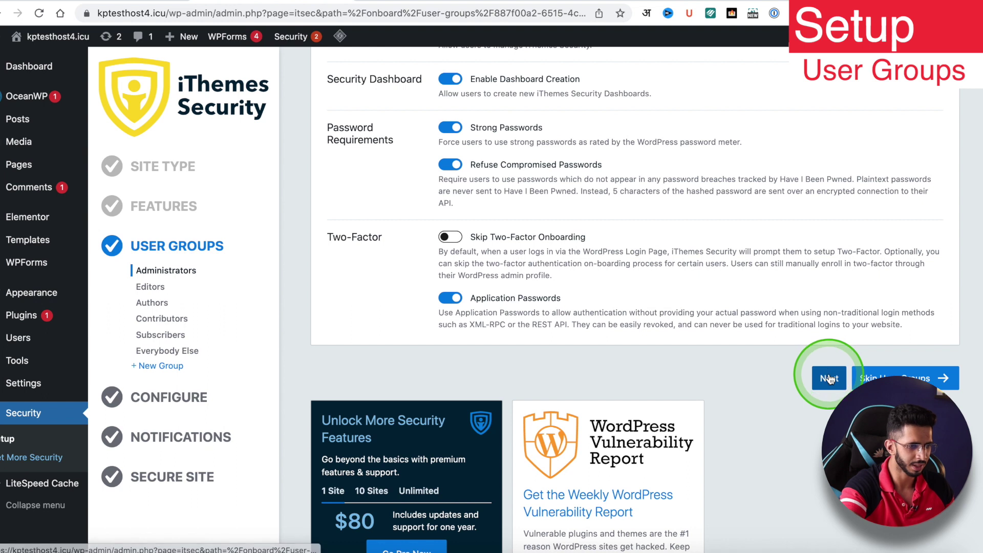
click(829, 379)
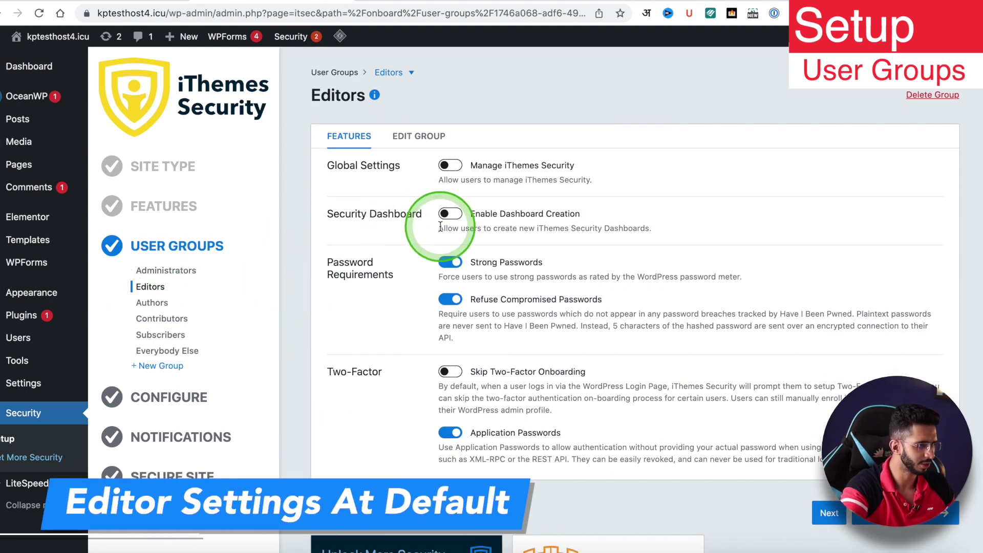
scroll(410, 295, down, 5)
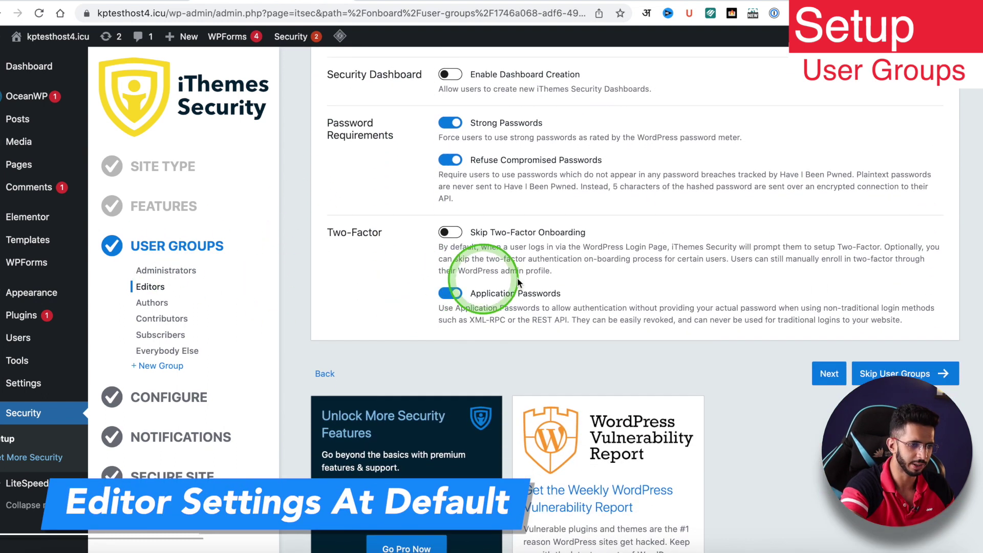
click(876, 374)
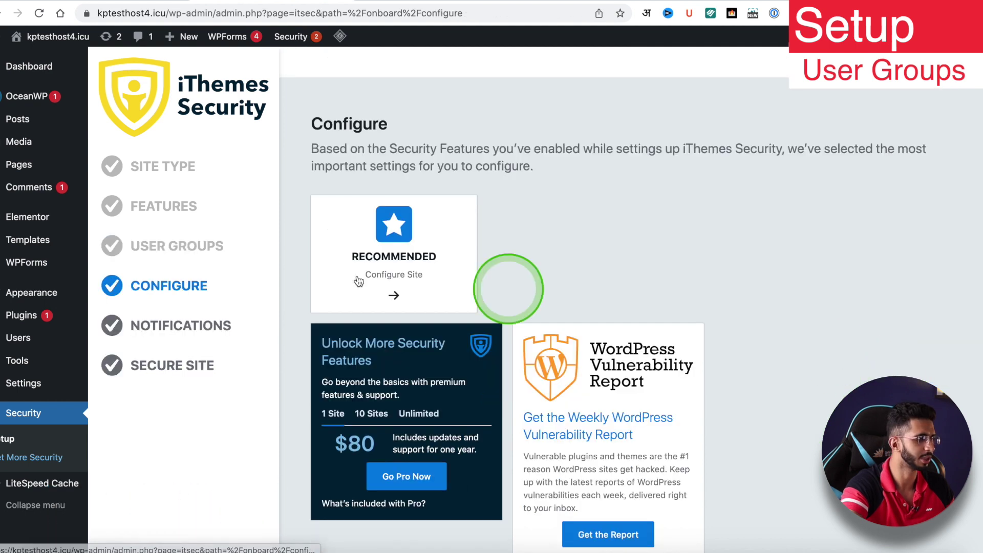
click(453, 245)
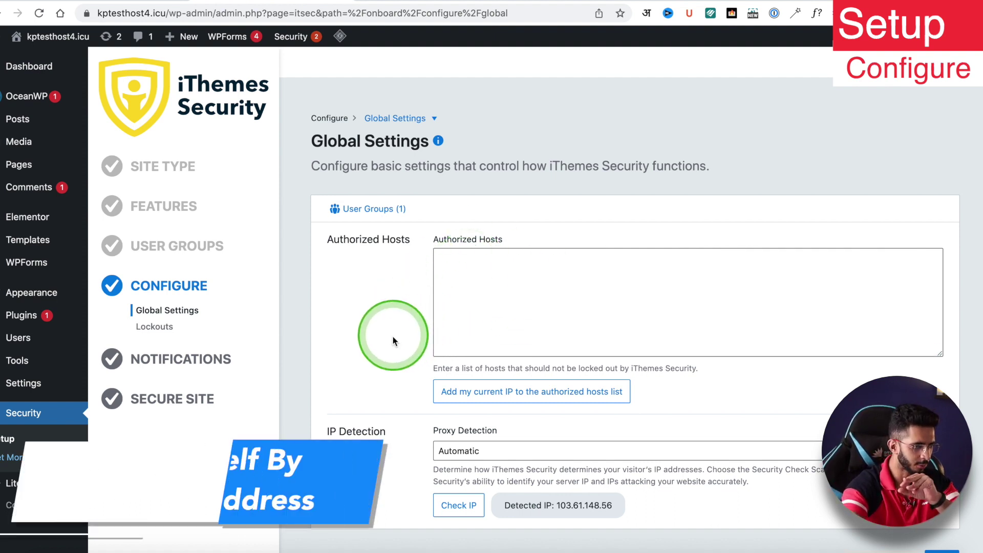
click(536, 392)
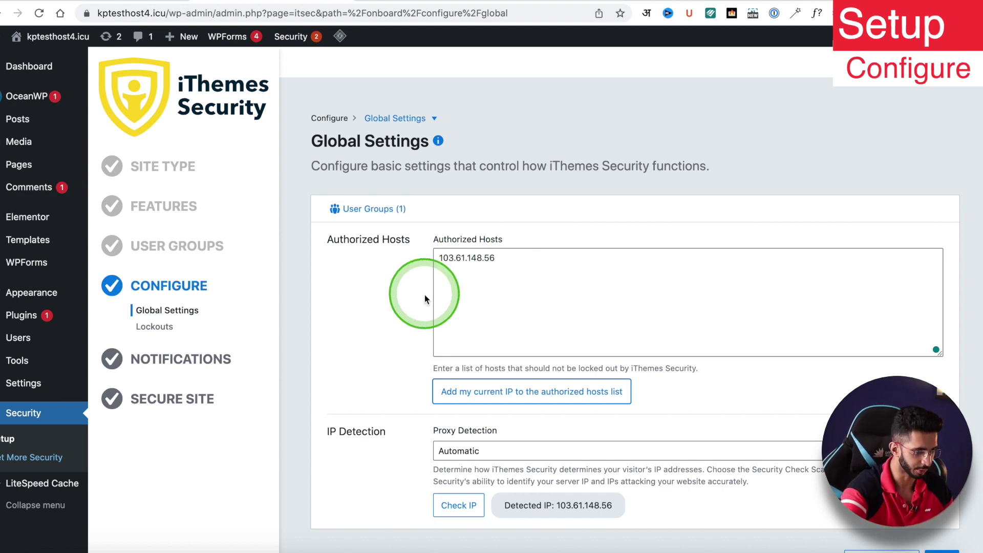
scroll(430, 291, down, 5)
click(942, 269)
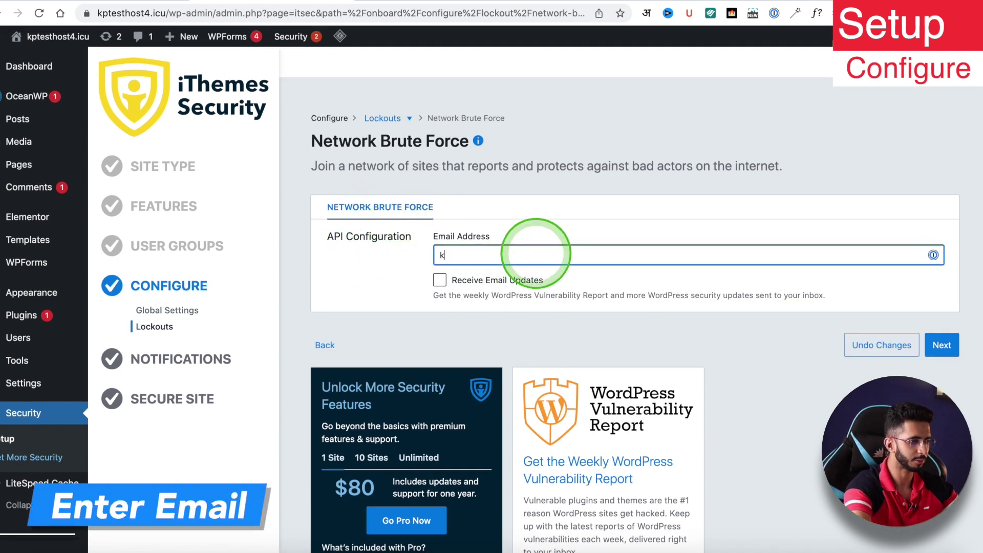
- Enter the admin's e-mail address for Network Brute Force protection and continue
click(536, 253)
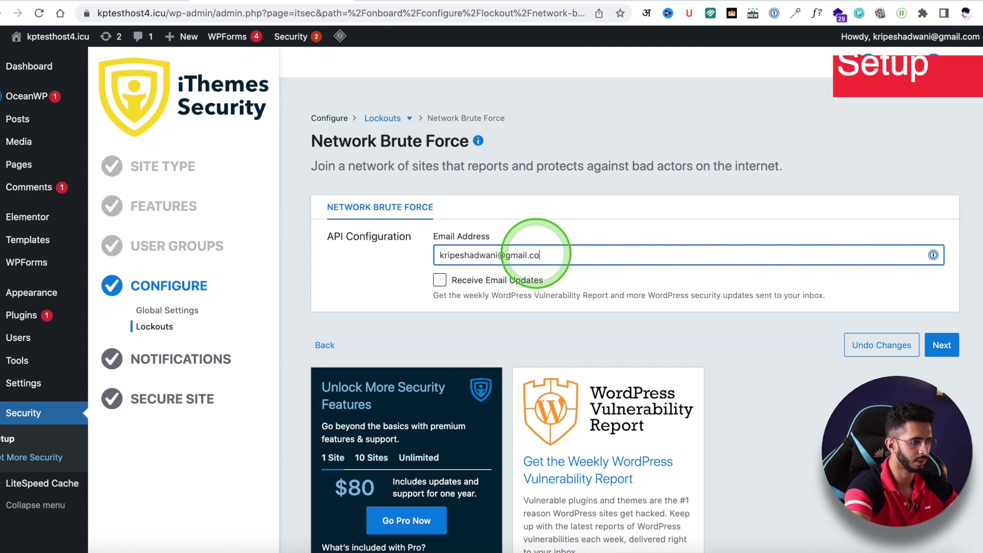
click(942, 345)
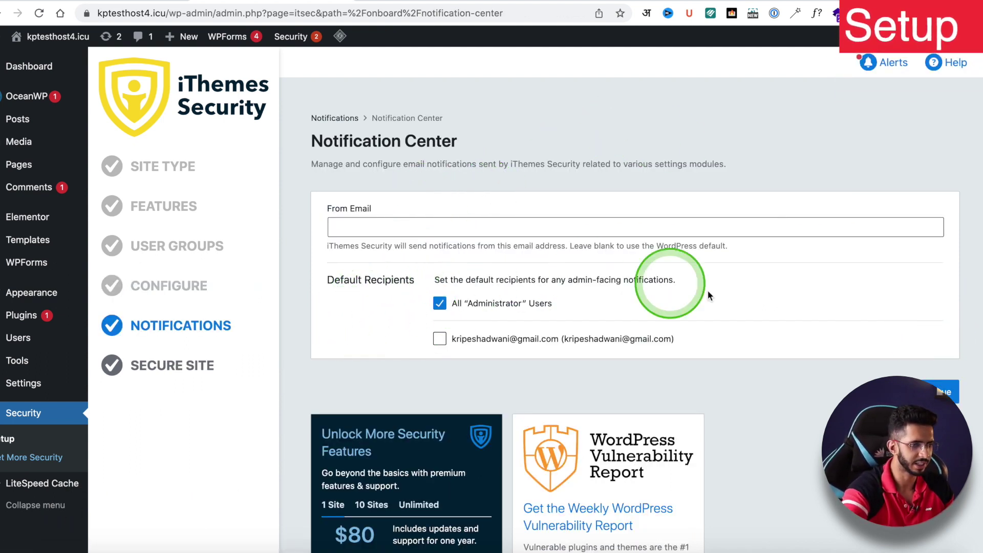
- Keep notification defaults, complete Secure Site, and review the iThemes Security dashboard
click(937, 390)
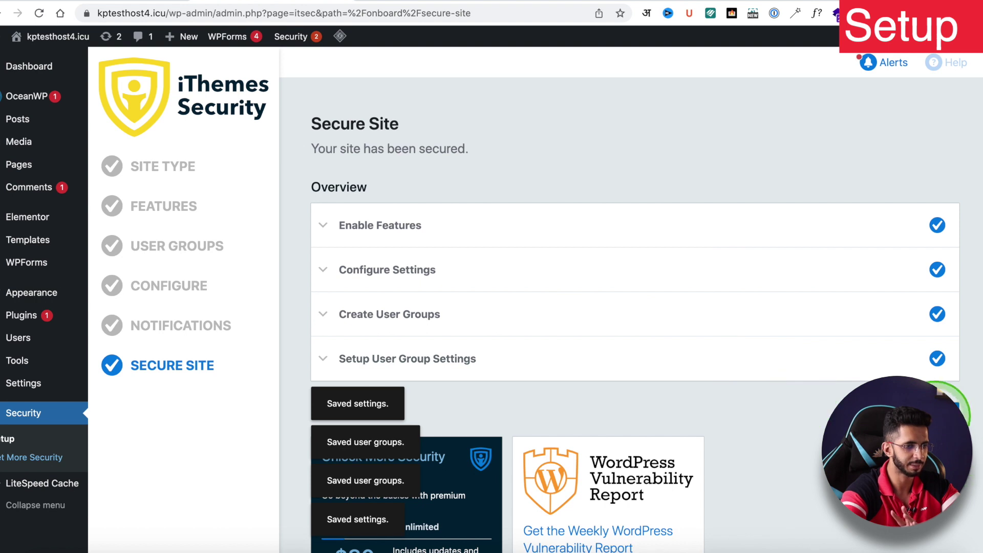
click(588, 429)
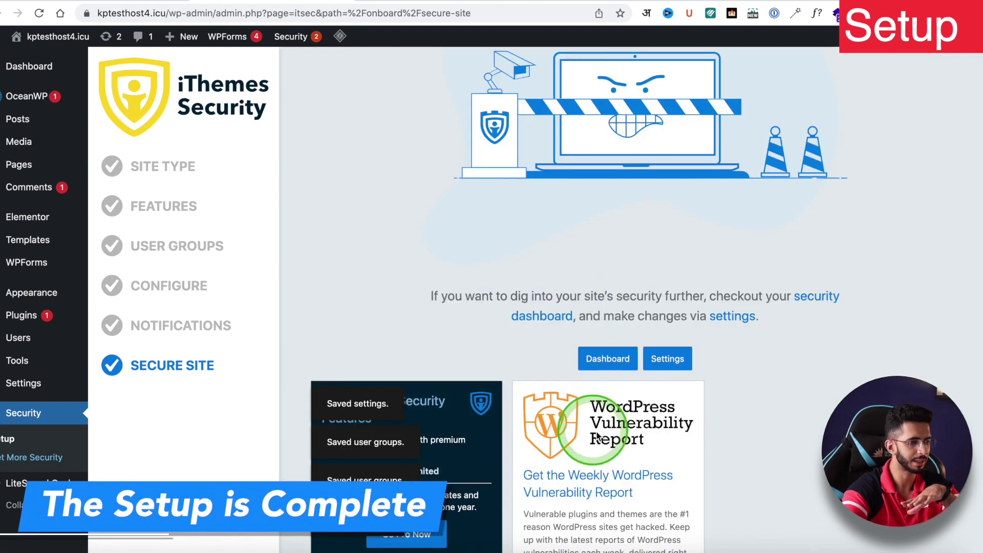
click(608, 359)
scroll(390, 76, down, 5)
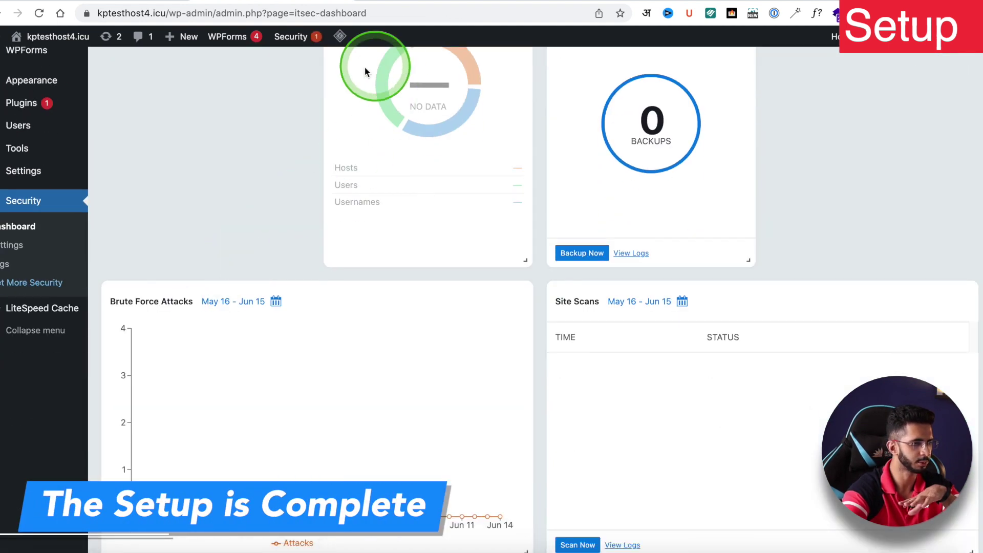
scroll(349, 397, down, 4)
scroll(101, 252, up, 3)
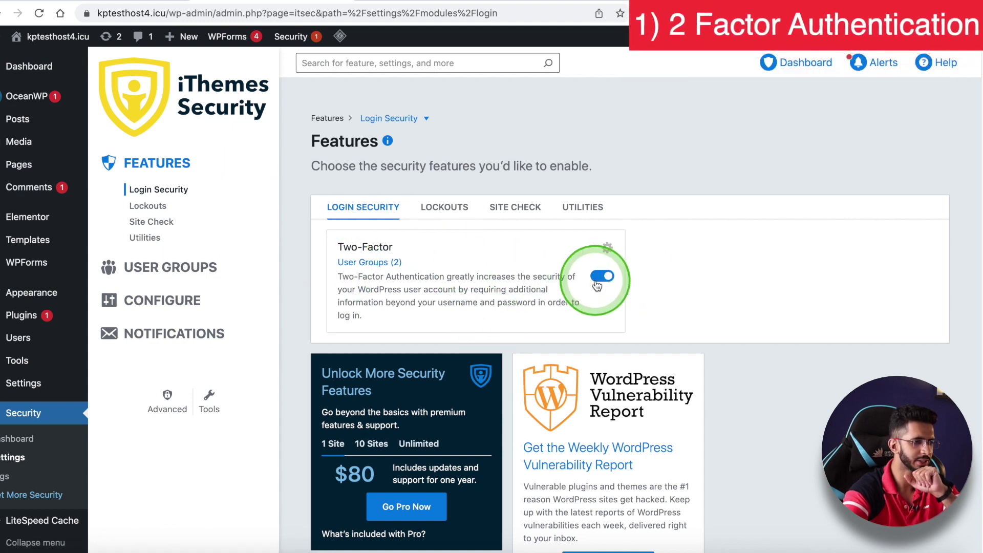
- Open Two-Factor settings and keep Authentication Methods at 'All Methods (recommended)'
click(607, 249)
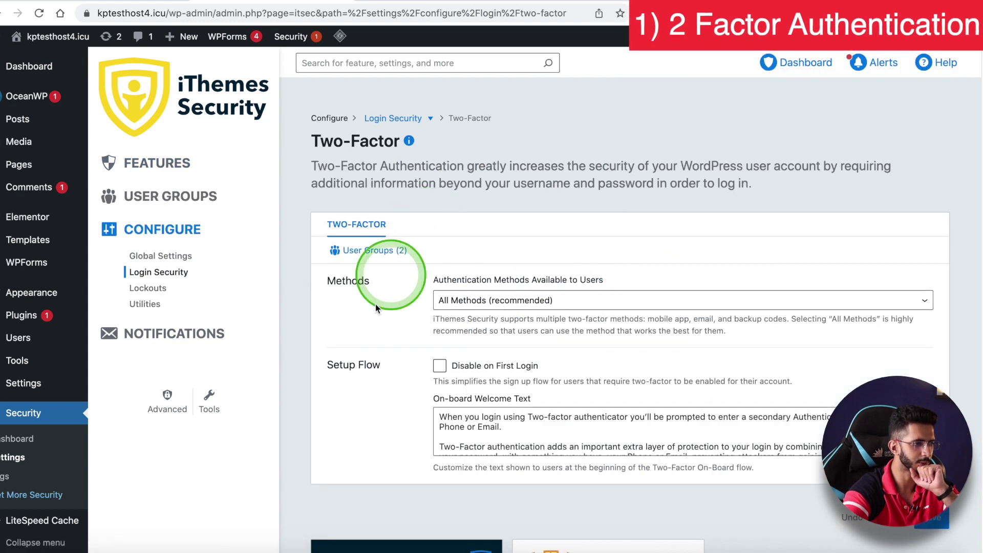
scroll(374, 315, down, 1)
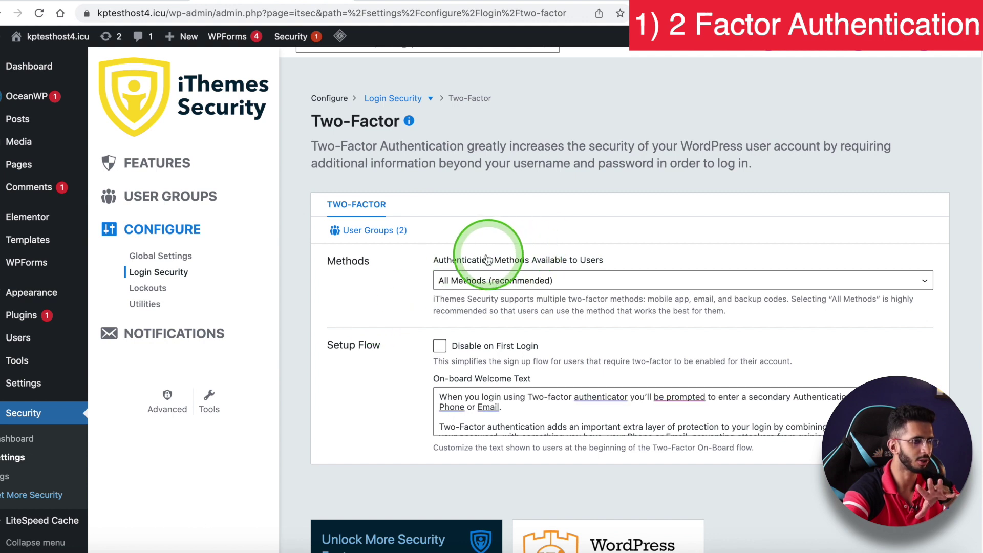
click(476, 295)
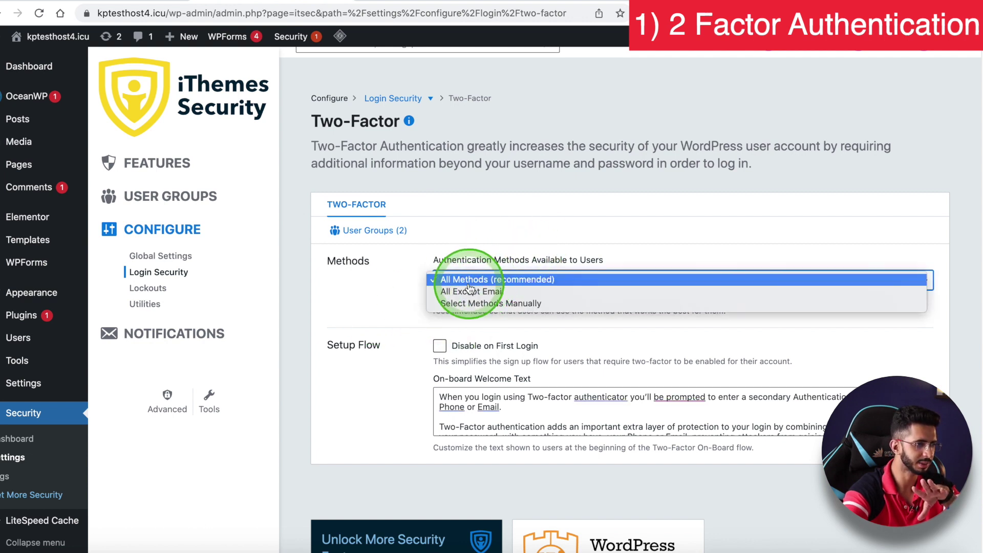
click(380, 306)
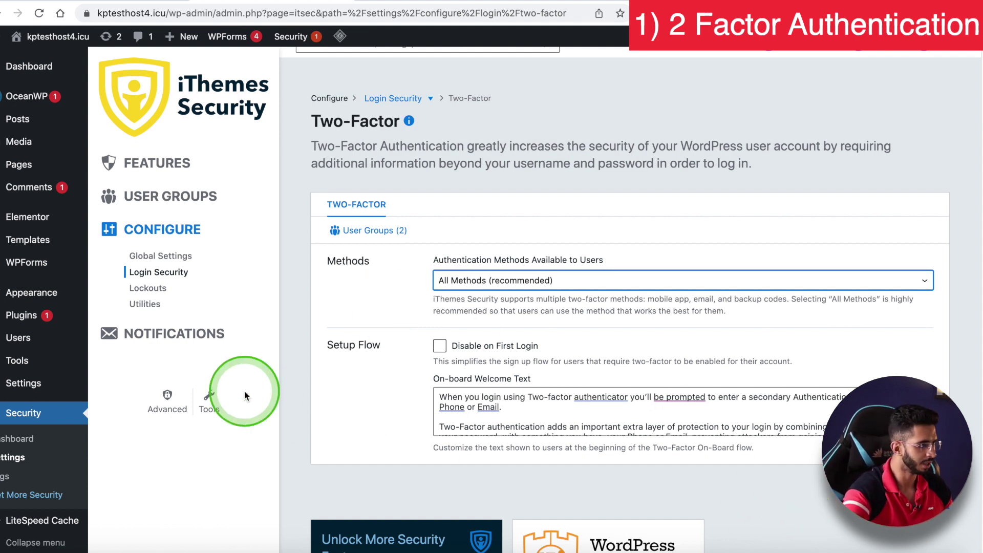
- Open the administrator's user profile from the All Users list
mouse_move(32, 341)
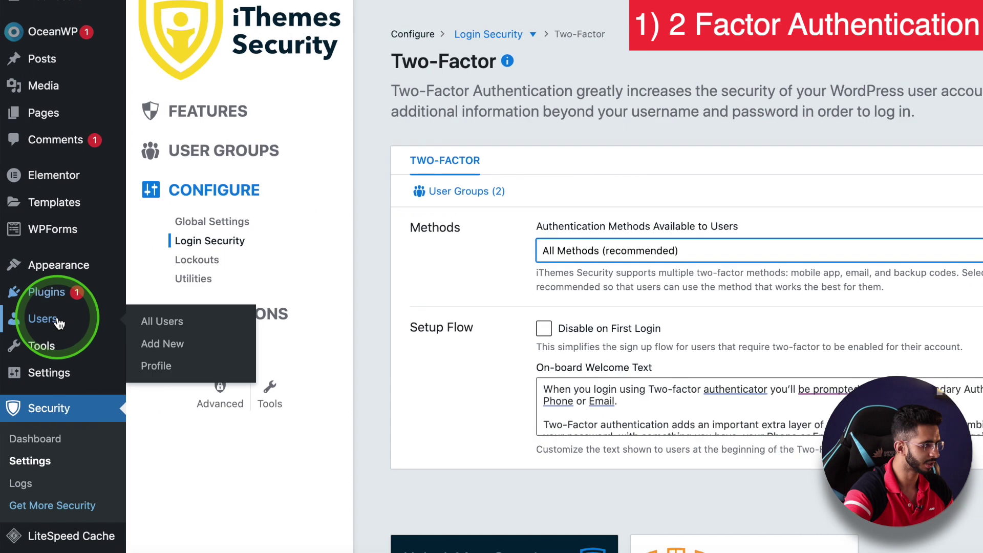
click(179, 322)
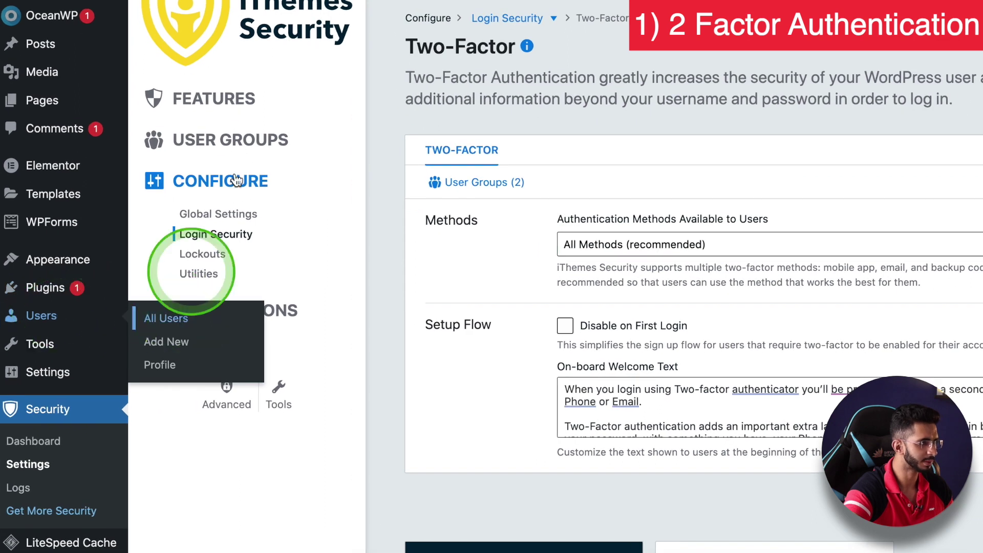
scroll(265, 371, down, 3)
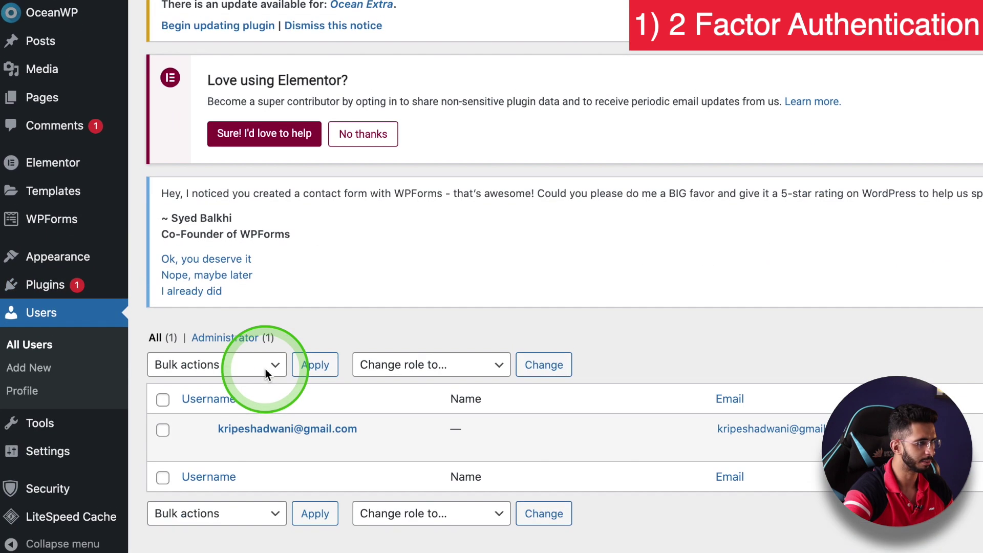
click(228, 450)
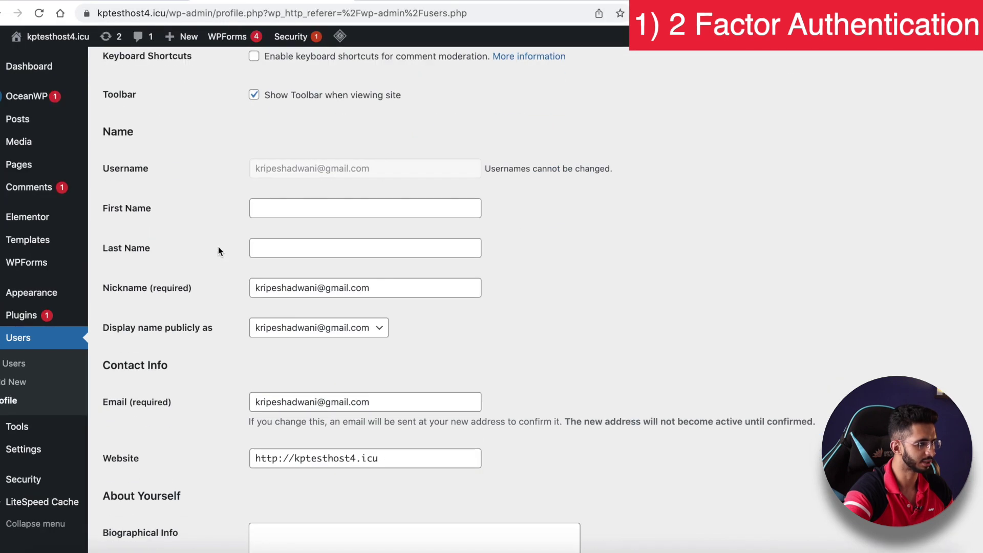
scroll(218, 246, down, 10)
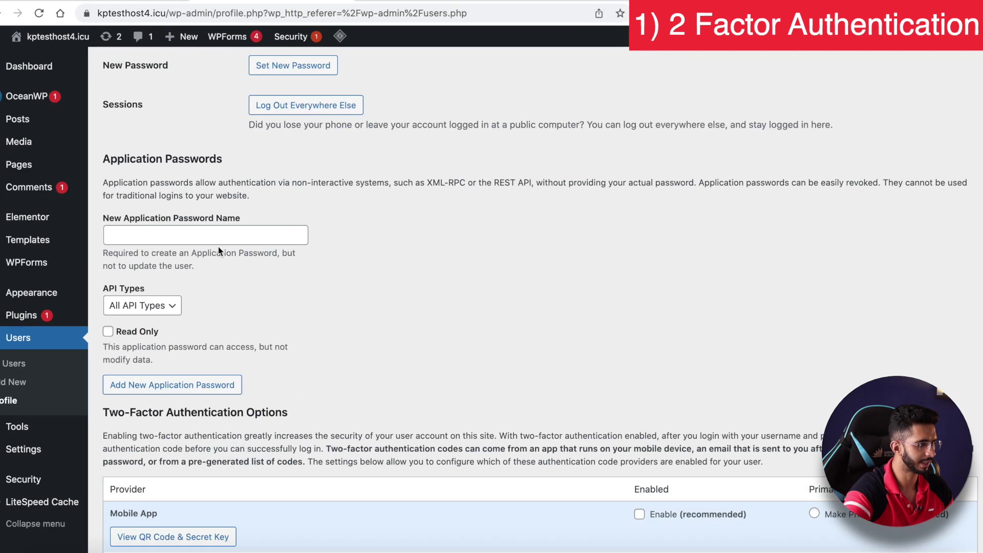
scroll(218, 247, down, 2)
click(198, 254)
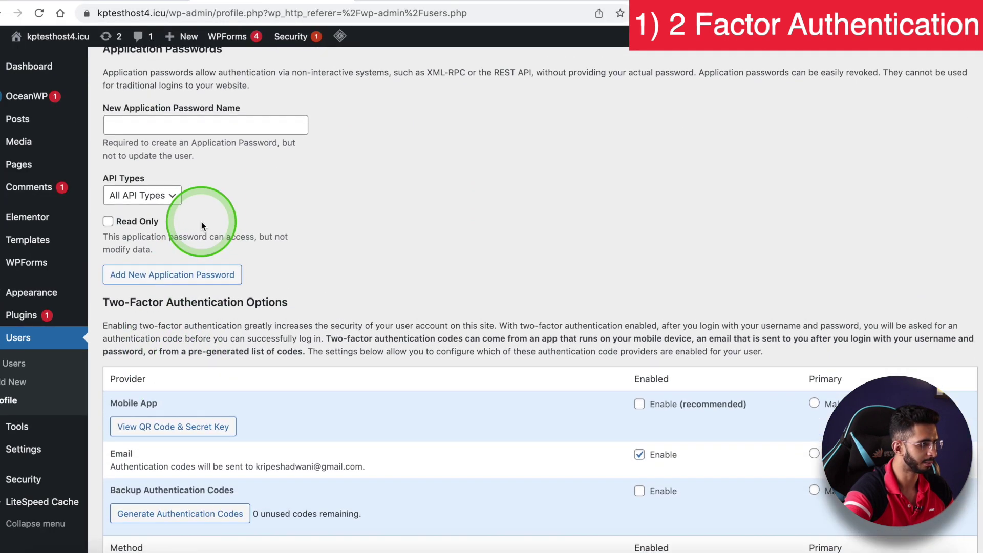
- Enable the Email provider under Two-Factor Authentication Options
scroll(201, 222, down, 2)
scroll(217, 282, down, 2)
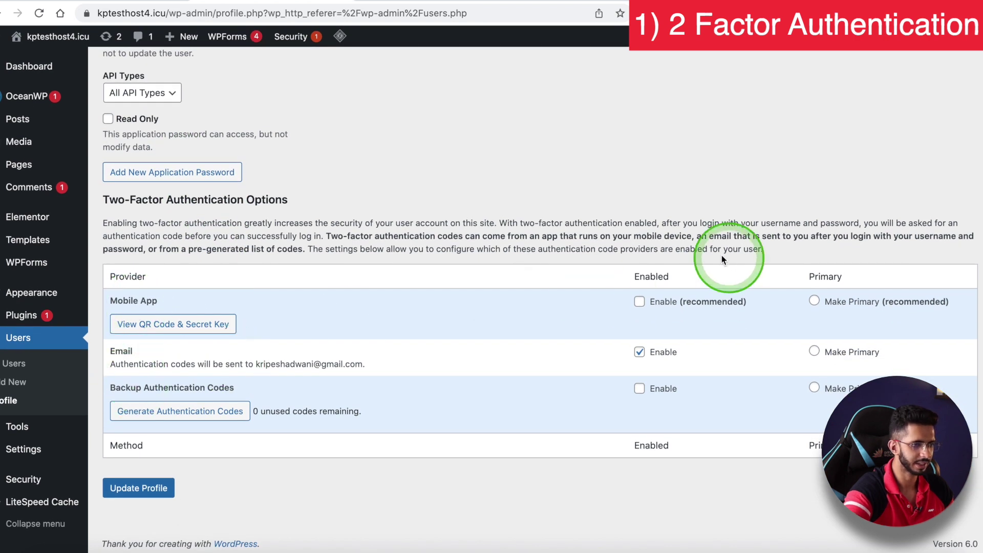
drag(256, 363, 441, 362)
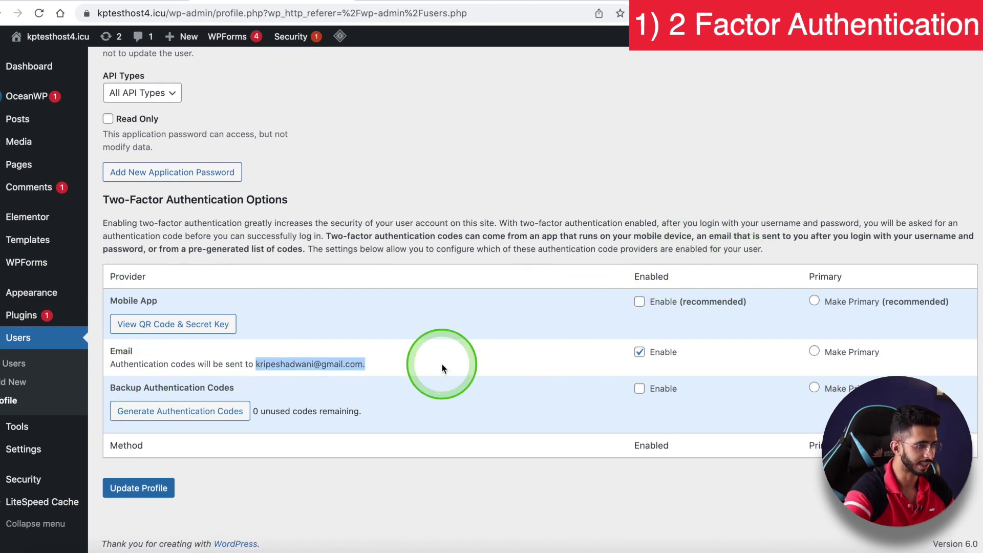
click(640, 353)
click(639, 352)
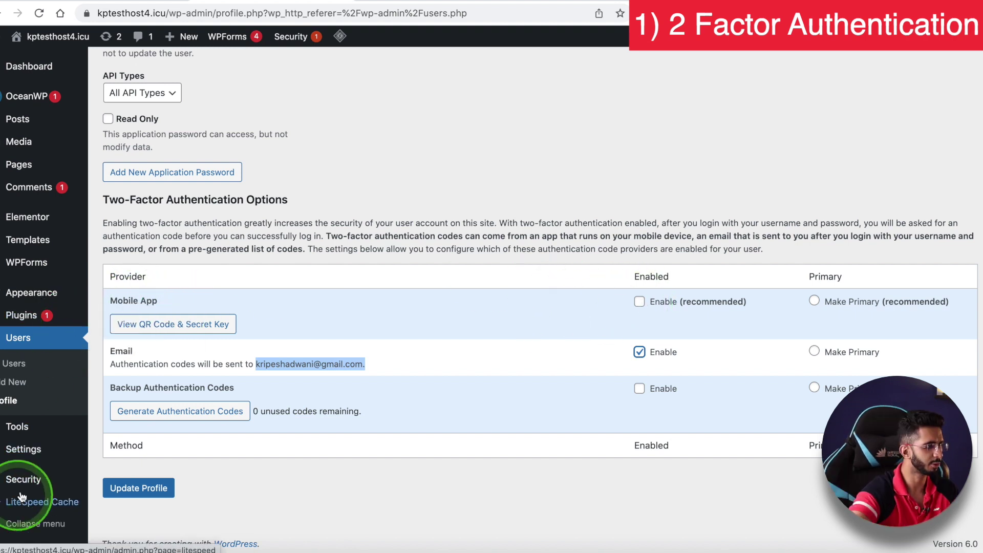
- Go to Security Settings, Lockouts configuration, and show the Local Brute Force settings
mouse_move(23, 479)
click(128, 453)
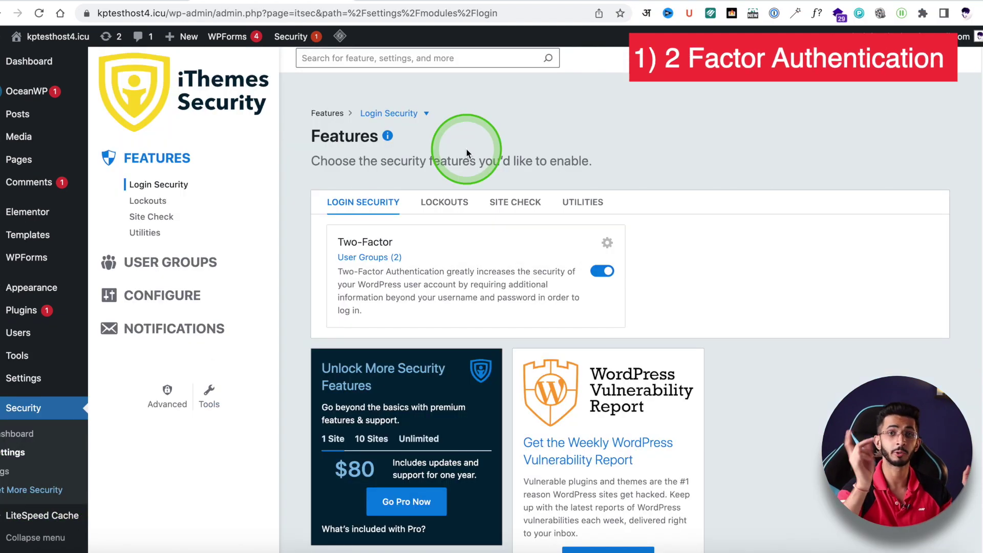
click(445, 207)
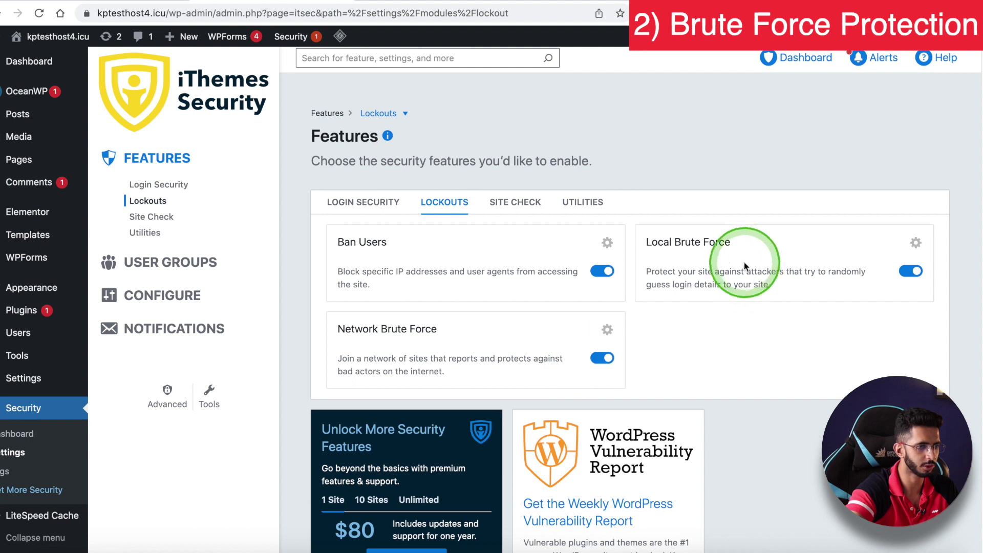
click(154, 299)
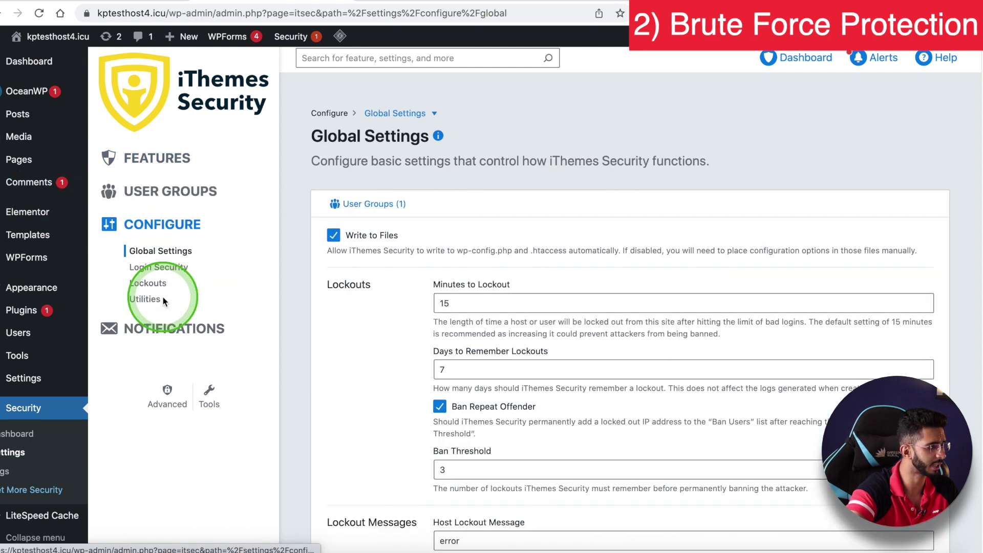
click(147, 283)
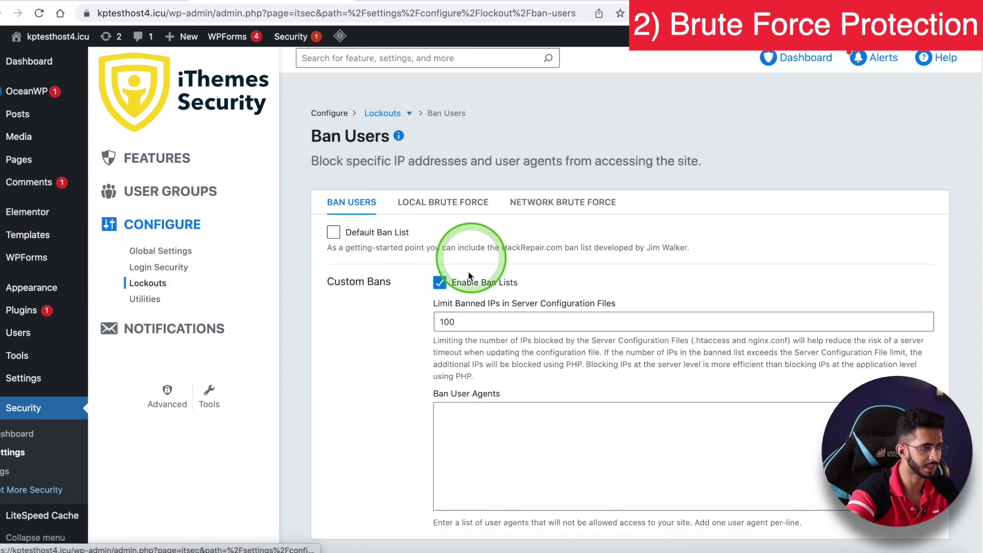
scroll(399, 292, down, 1)
scroll(399, 293, up, 1)
click(442, 201)
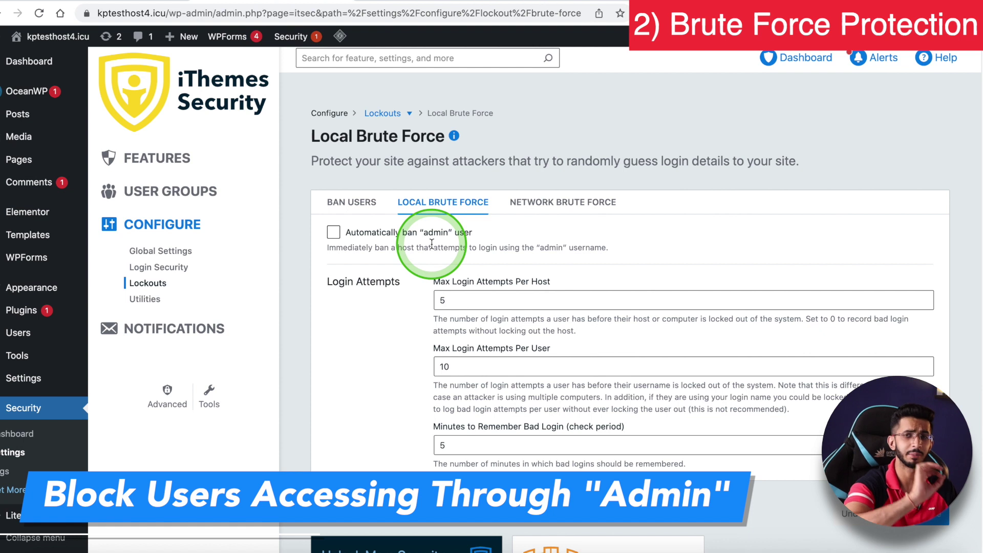
- Turn on automatic banning of anyone trying the 'admin' username, then go to Network Brute Force settings
click(333, 231)
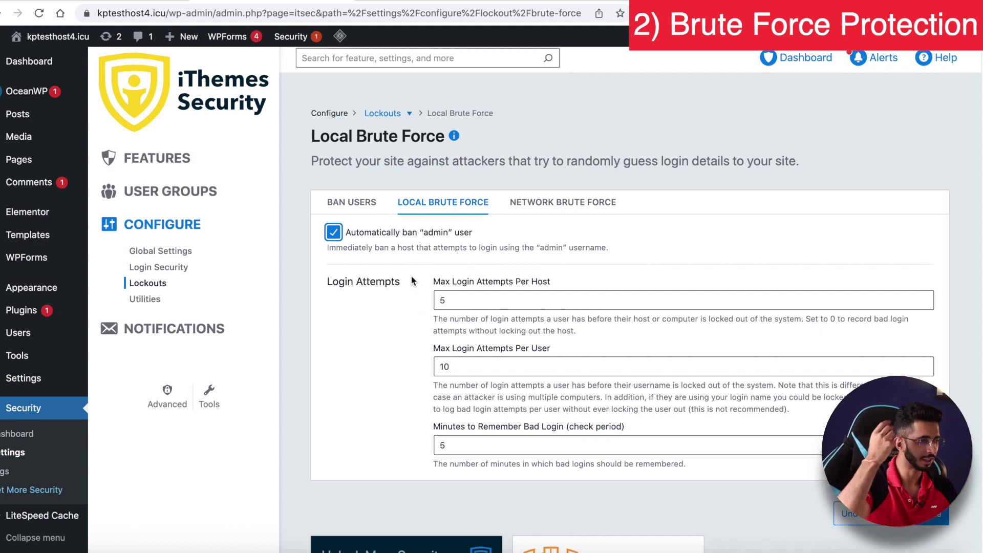
mouse_move(407, 250)
mouse_down()
mouse_move(333, 232)
mouse_move(407, 233)
mouse_move(531, 203)
mouse_up()
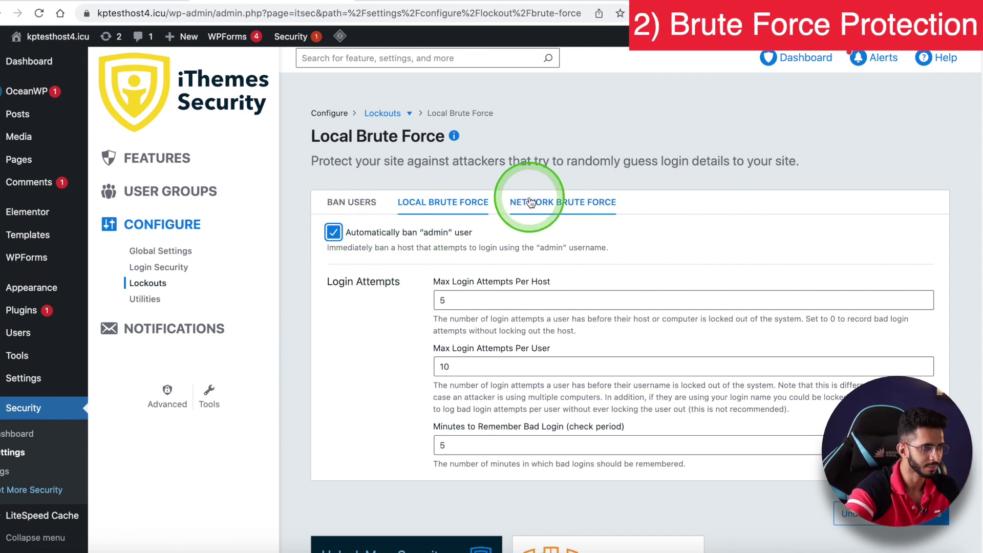
click(532, 202)
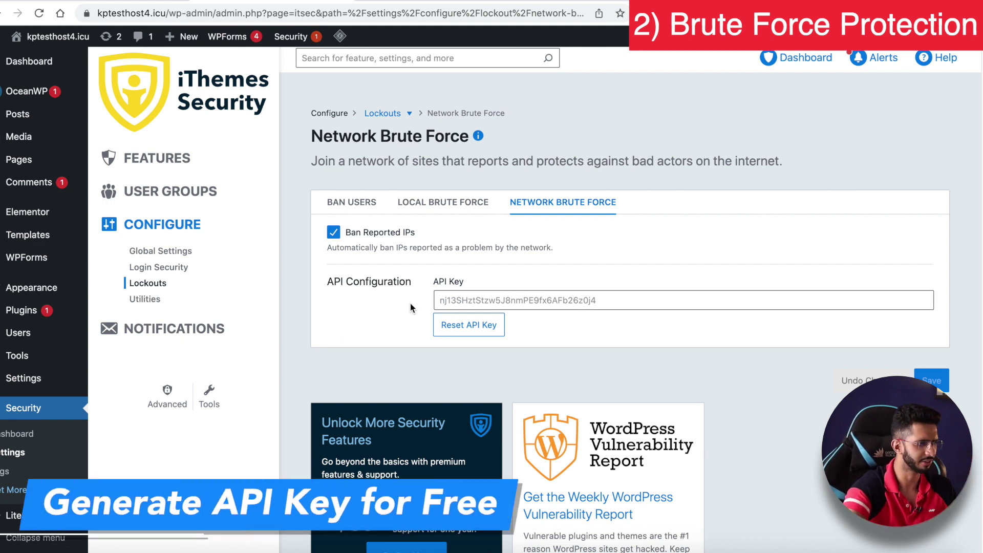
- Enable the Default Ban List in the Ban Users settings
click(352, 202)
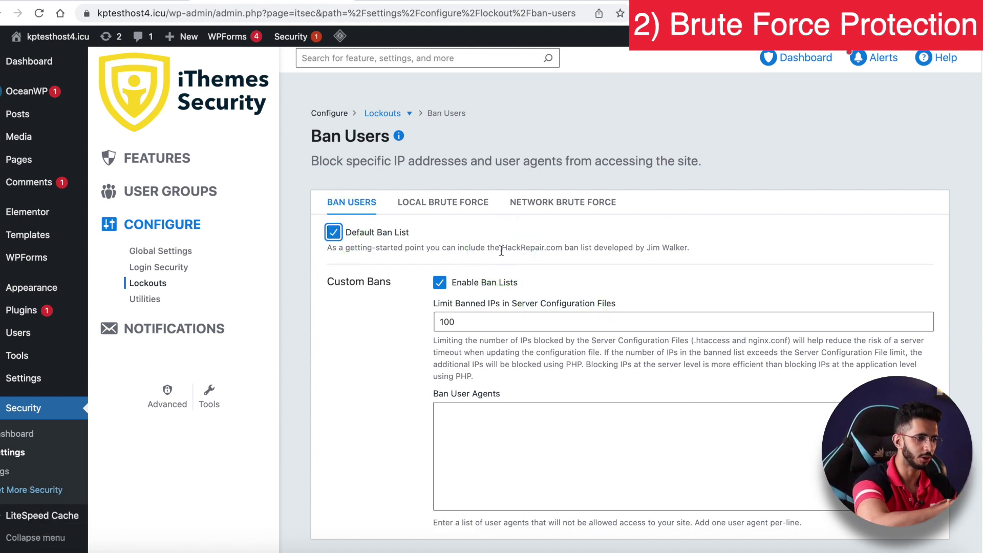
click(501, 251)
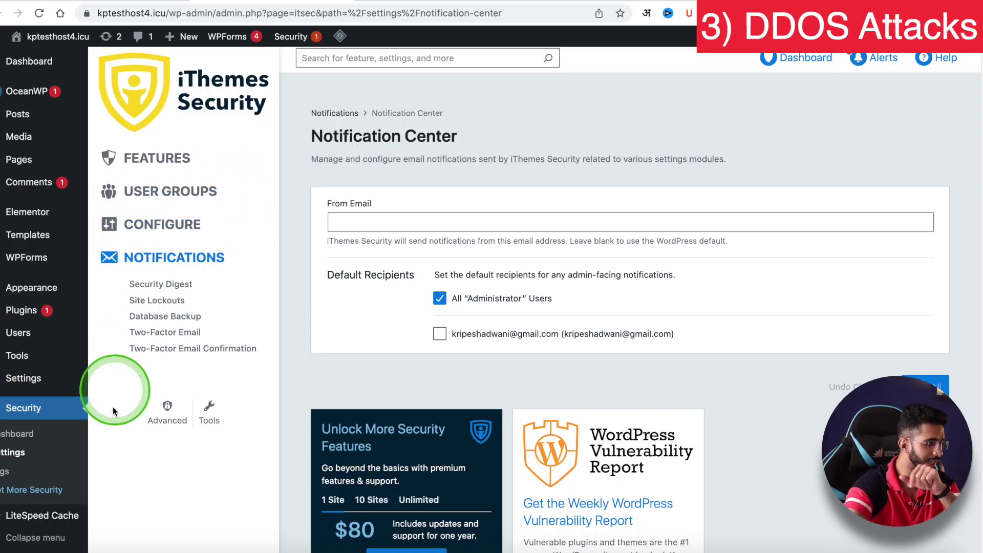
- Set XML-RPC to 'Disable XML-RPC' under Advanced > WordPress Tweaks
click(168, 407)
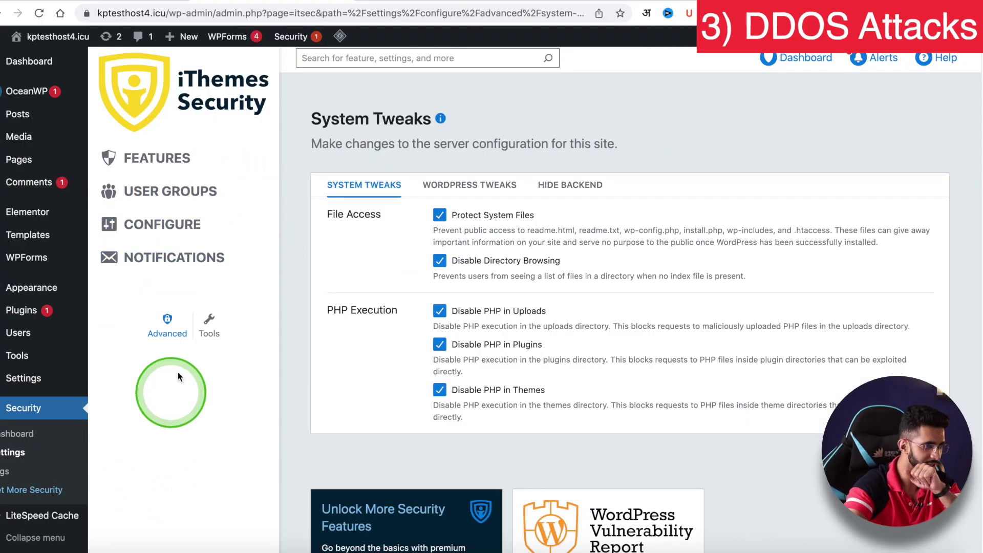
click(486, 184)
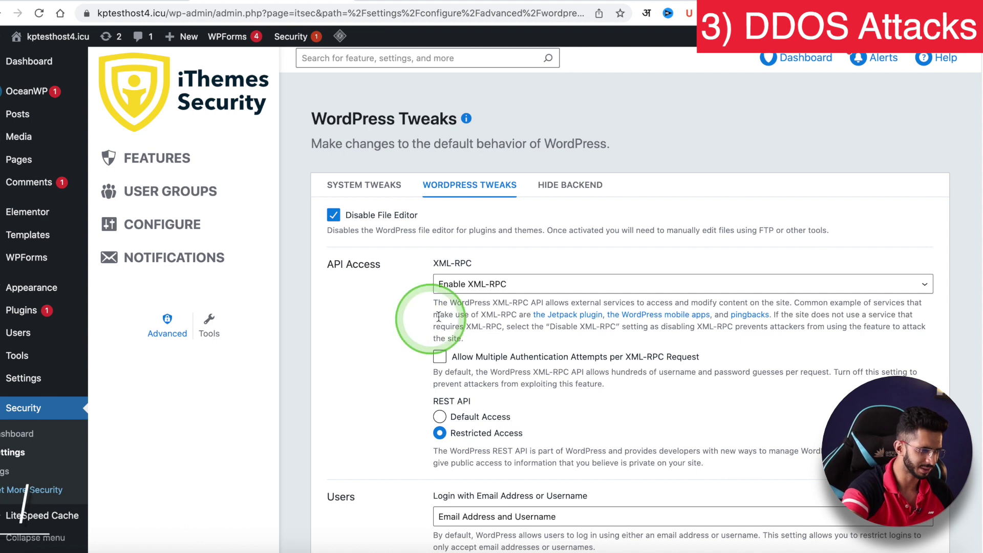
click(463, 285)
click(476, 260)
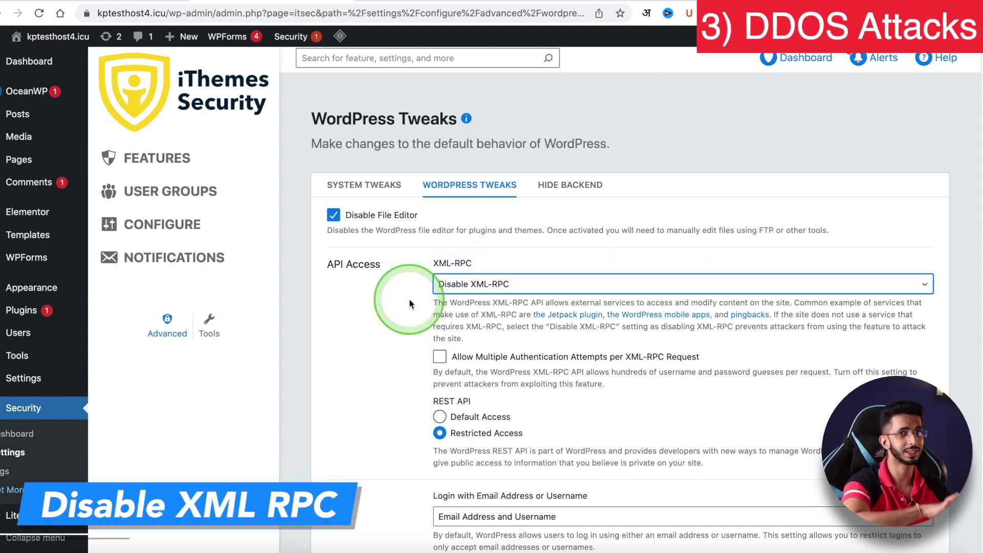
click(410, 304)
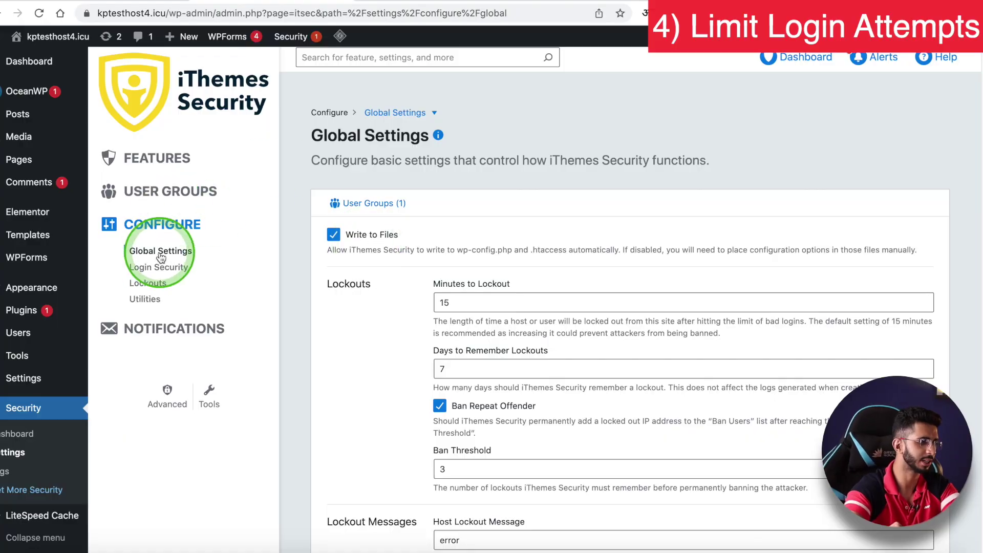
- Change Minutes to Lockout in Global Settings from 15 to 30
scroll(386, 282, down, 3)
scroll(386, 282, down, 1)
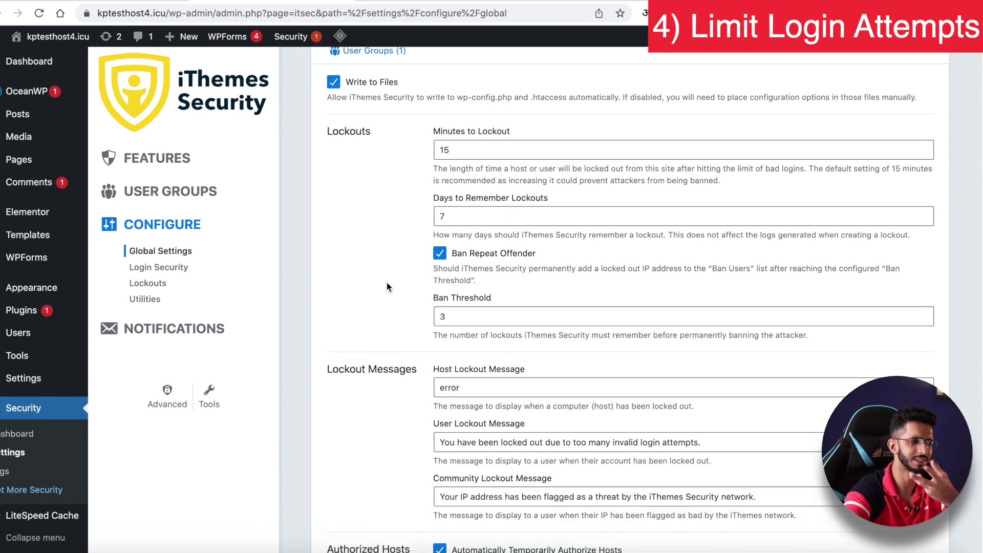
scroll(386, 286, down, 1)
scroll(386, 282, up, 2)
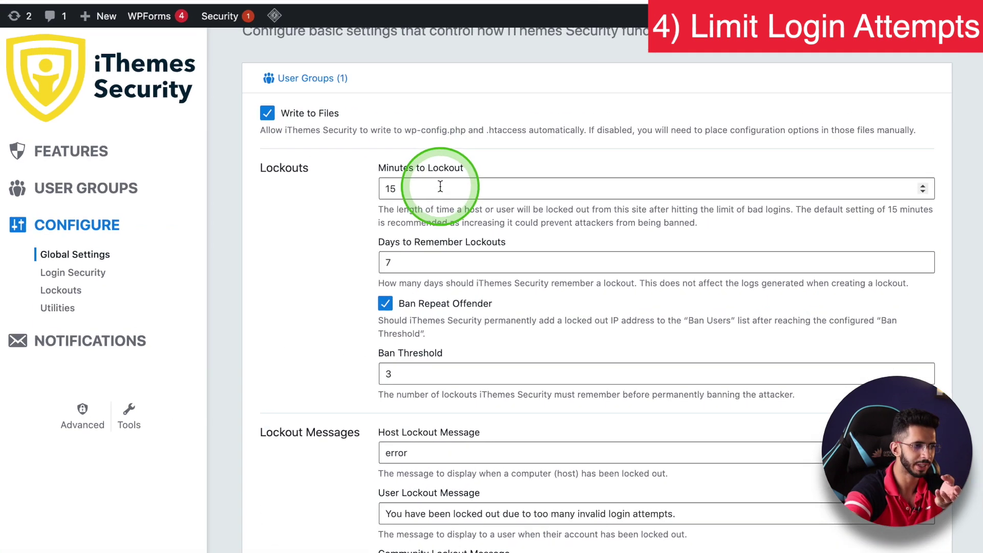
click(448, 185)
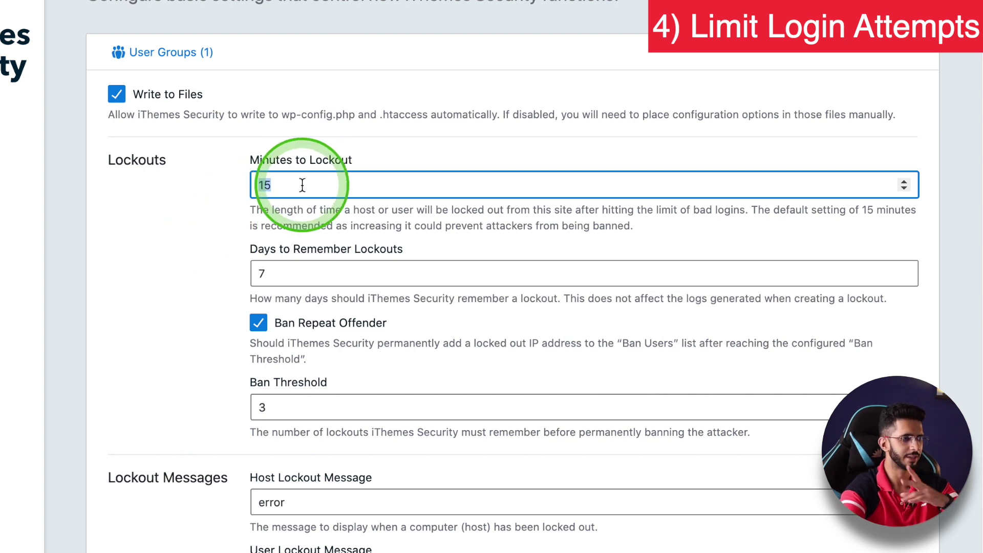
text(2)
key(BackSpace)
text(30)
click(190, 251)
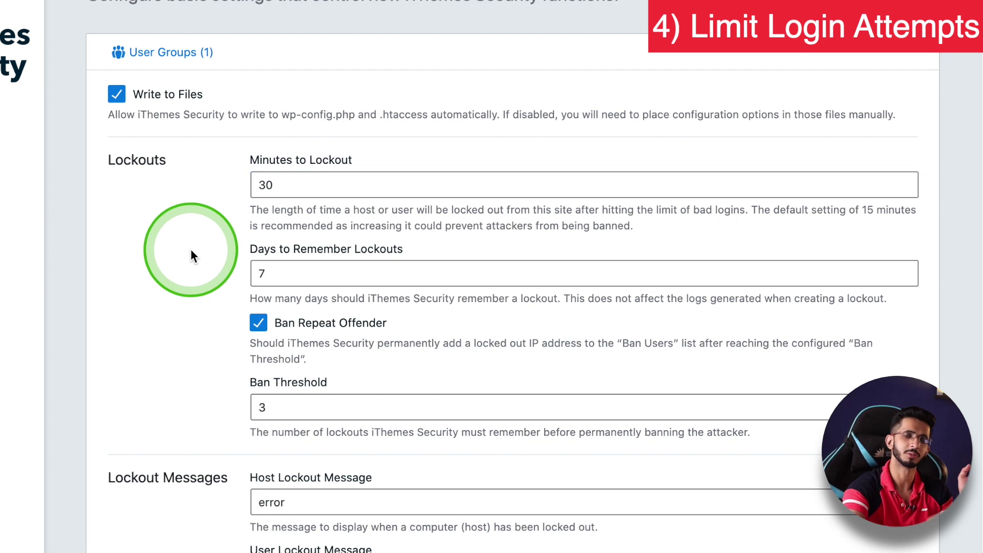
scroll(191, 251, down, 5)
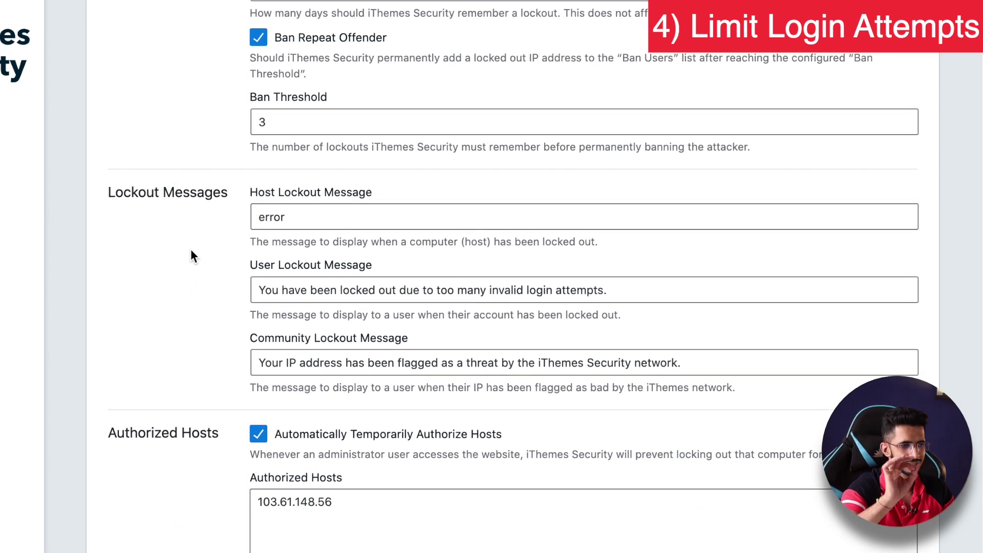